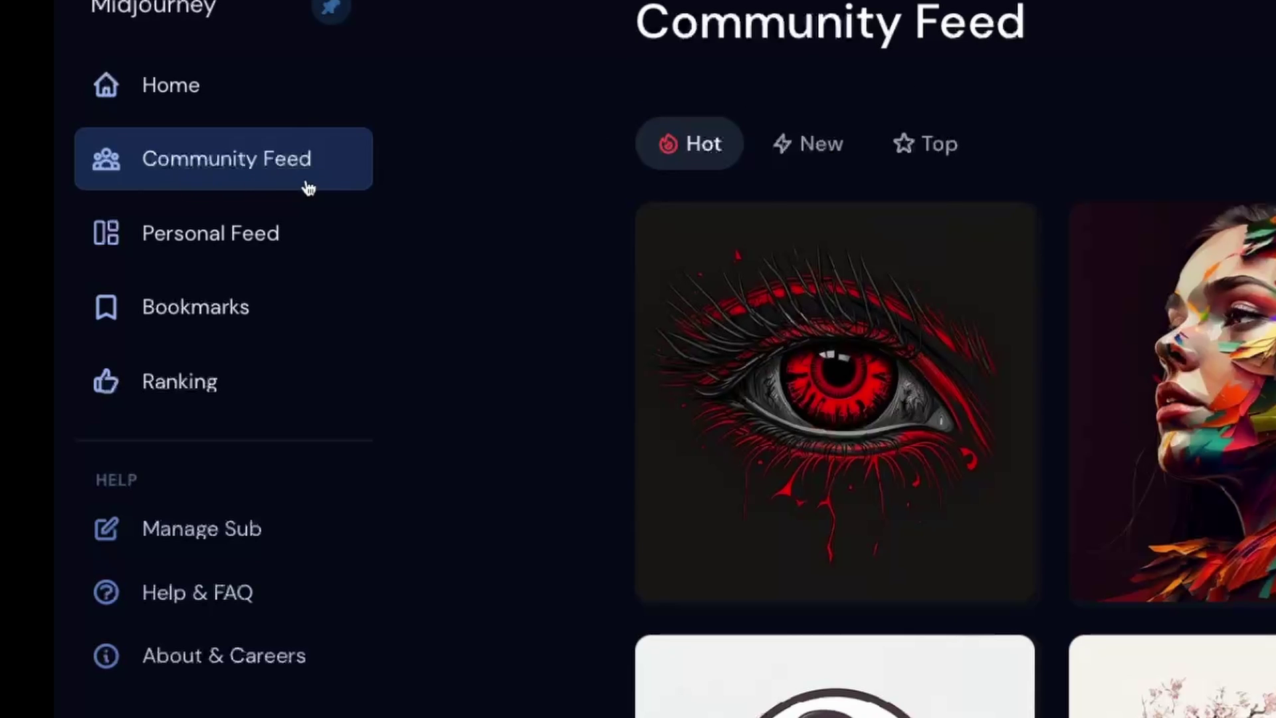
Step: Copy the prompt of the 'iris studio' beauty-shop logo from the 'logo' feed results
scroll(659, 233, "up", 1)
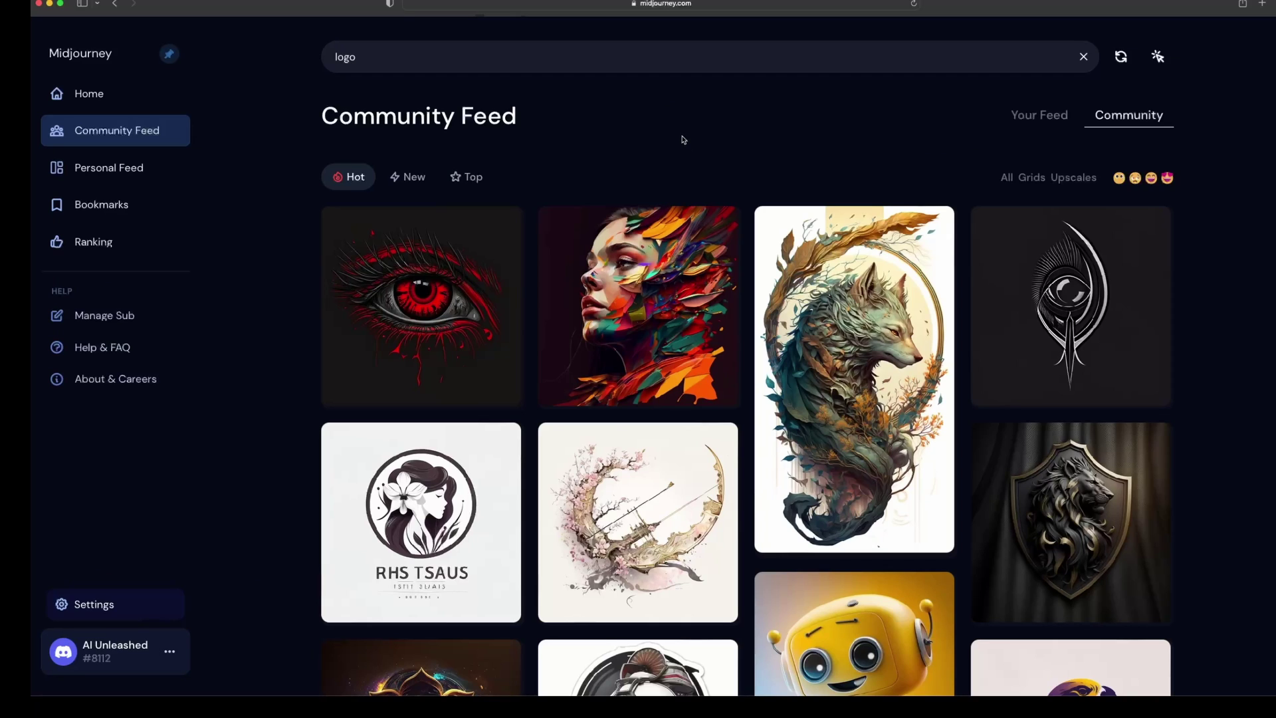
mouse_move(458, 606)
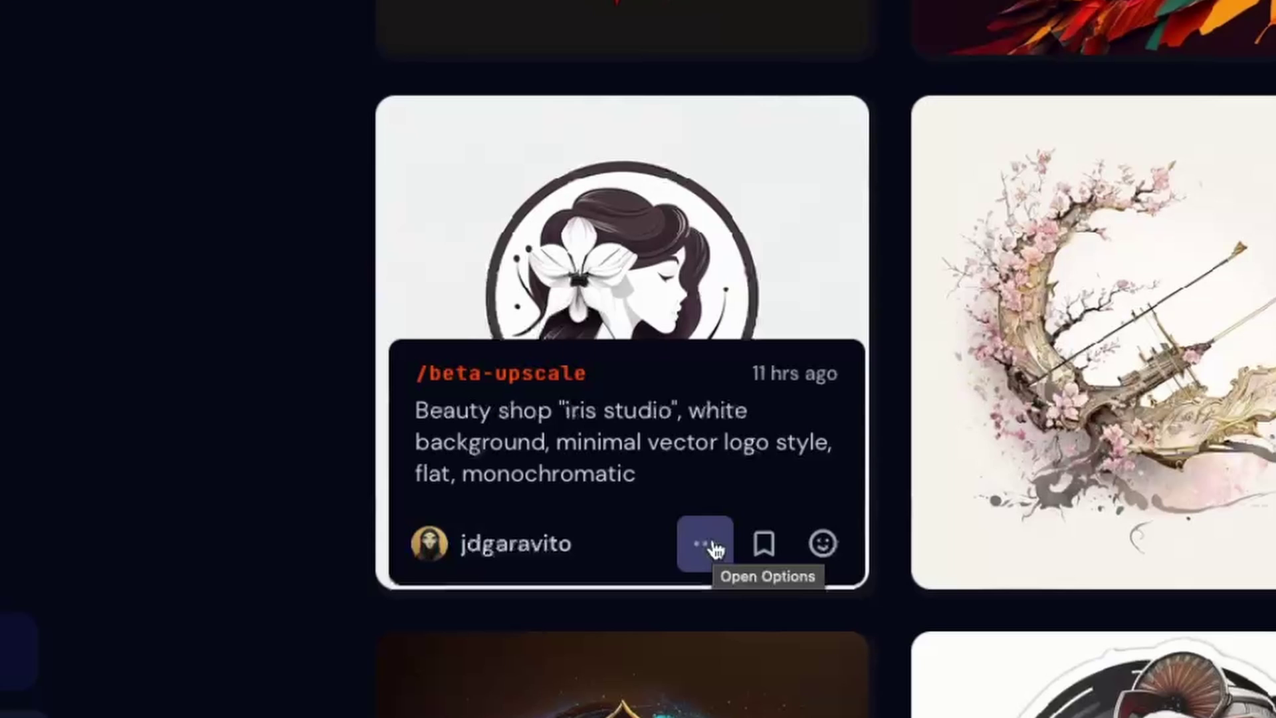
left_click(707, 564)
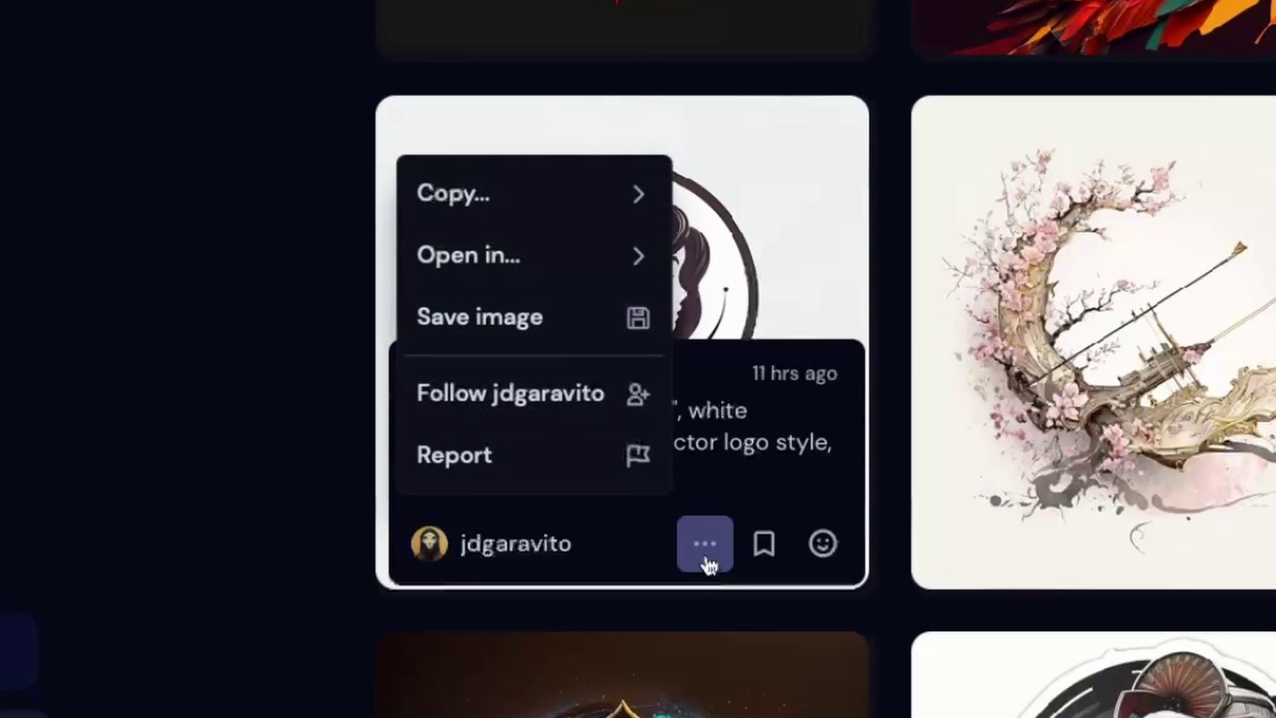
mouse_move(536, 194)
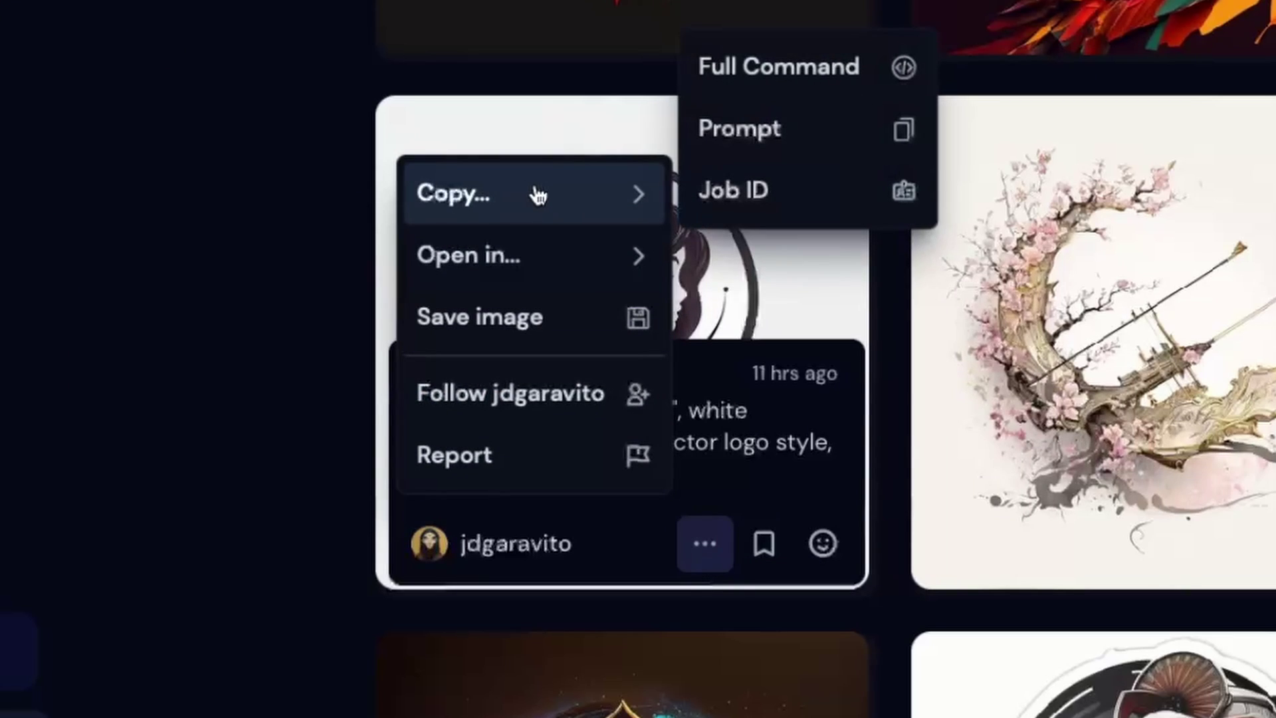
left_click(819, 133)
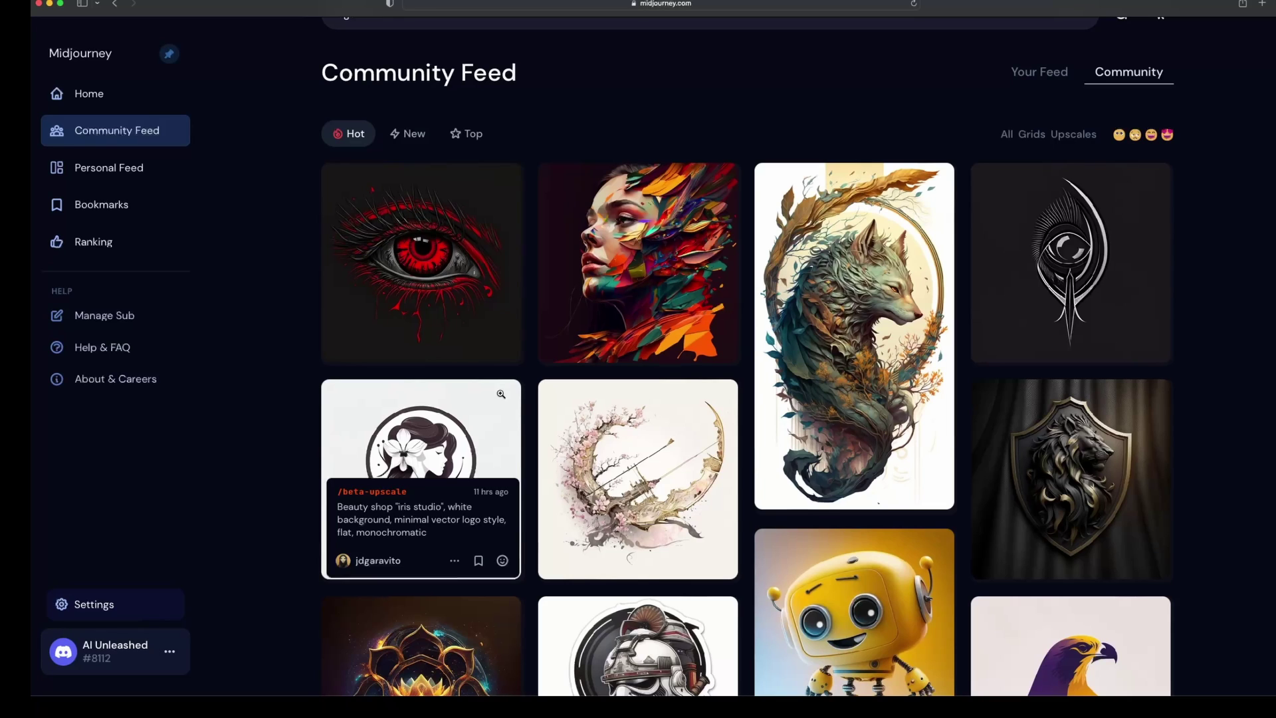
Step: View the wolf image at full size, then close it
mouse_move(934, 360)
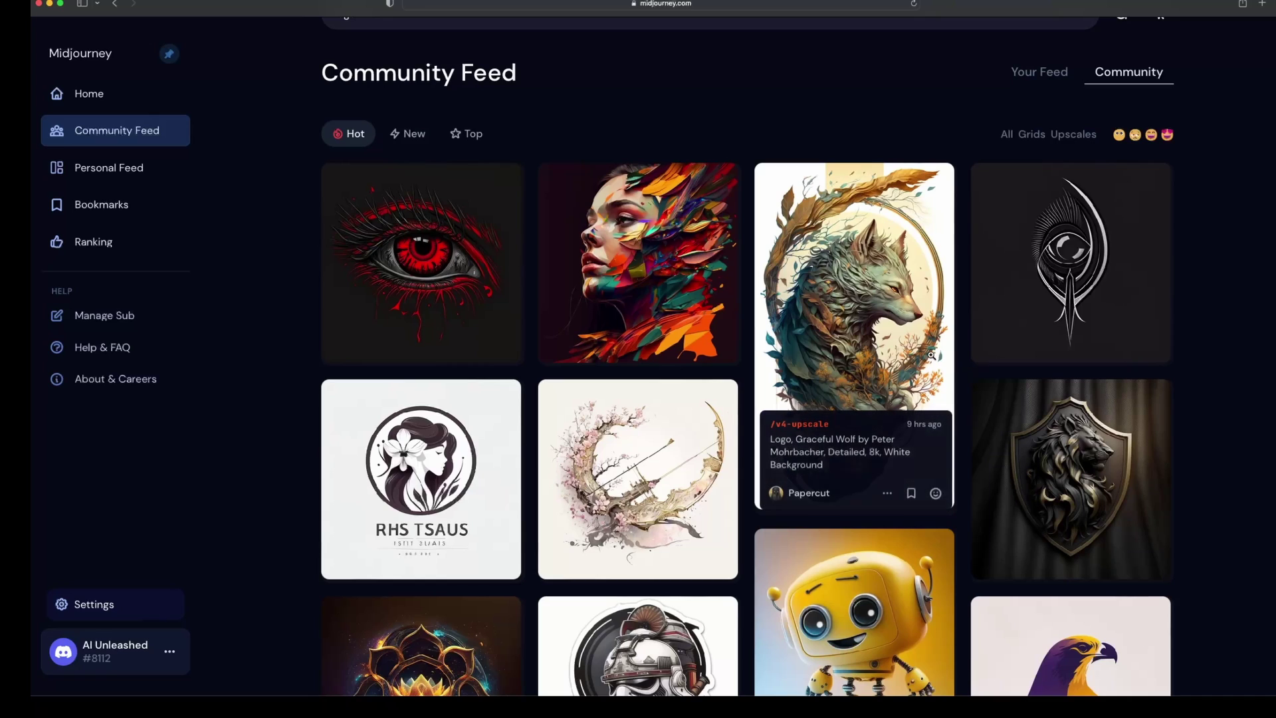
left_click(854, 307)
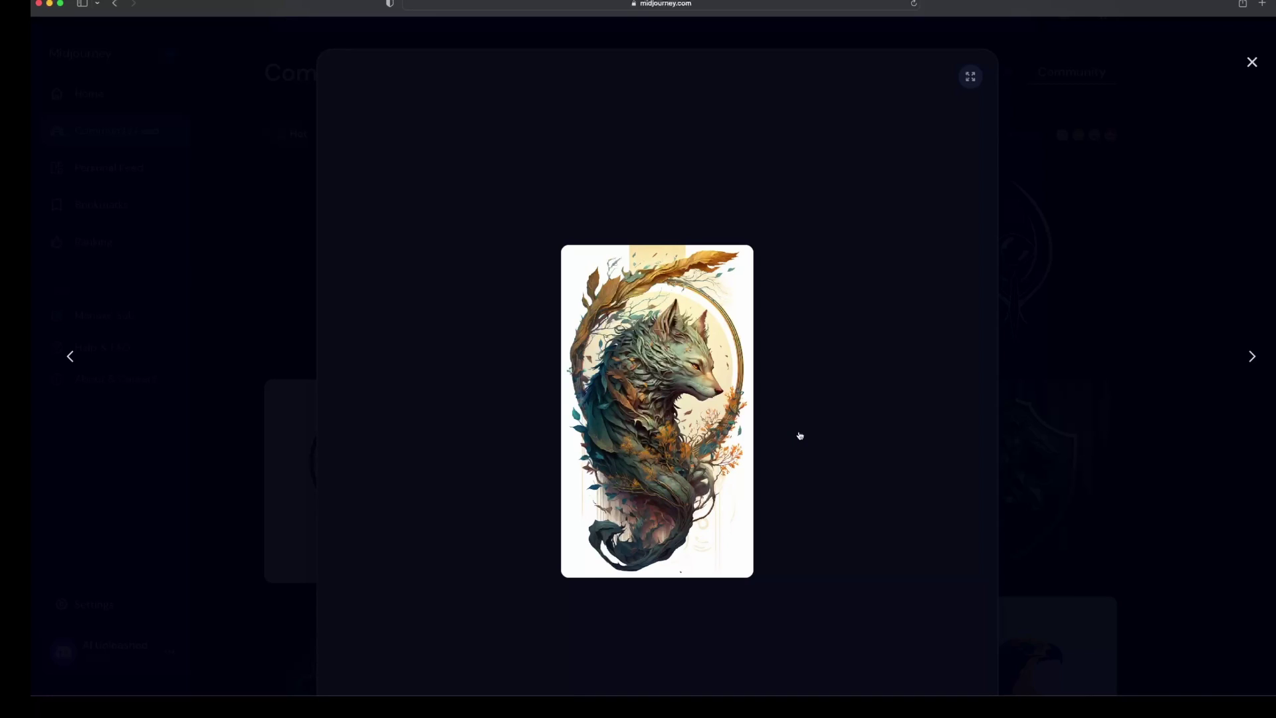
left_click(1252, 62)
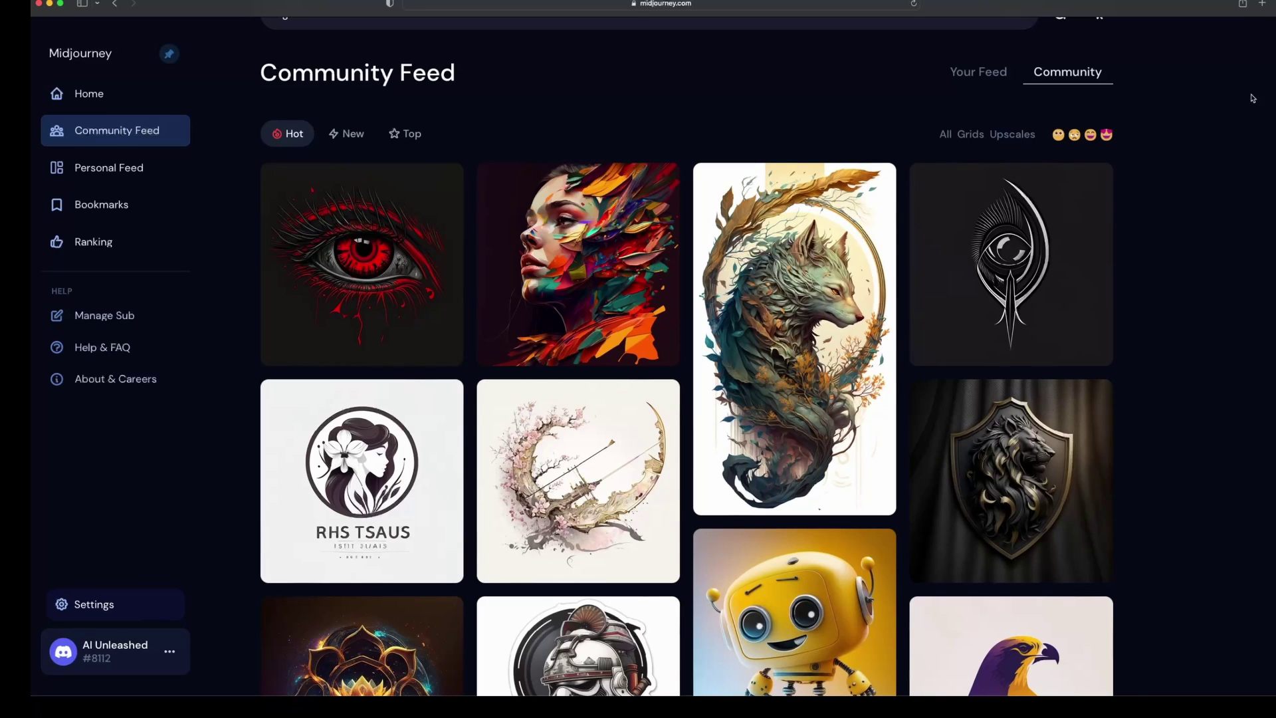
Step: Open the purple-and-yellow falcon logo at full size and read its prompt panel
scroll(1040, 401, "down", 5)
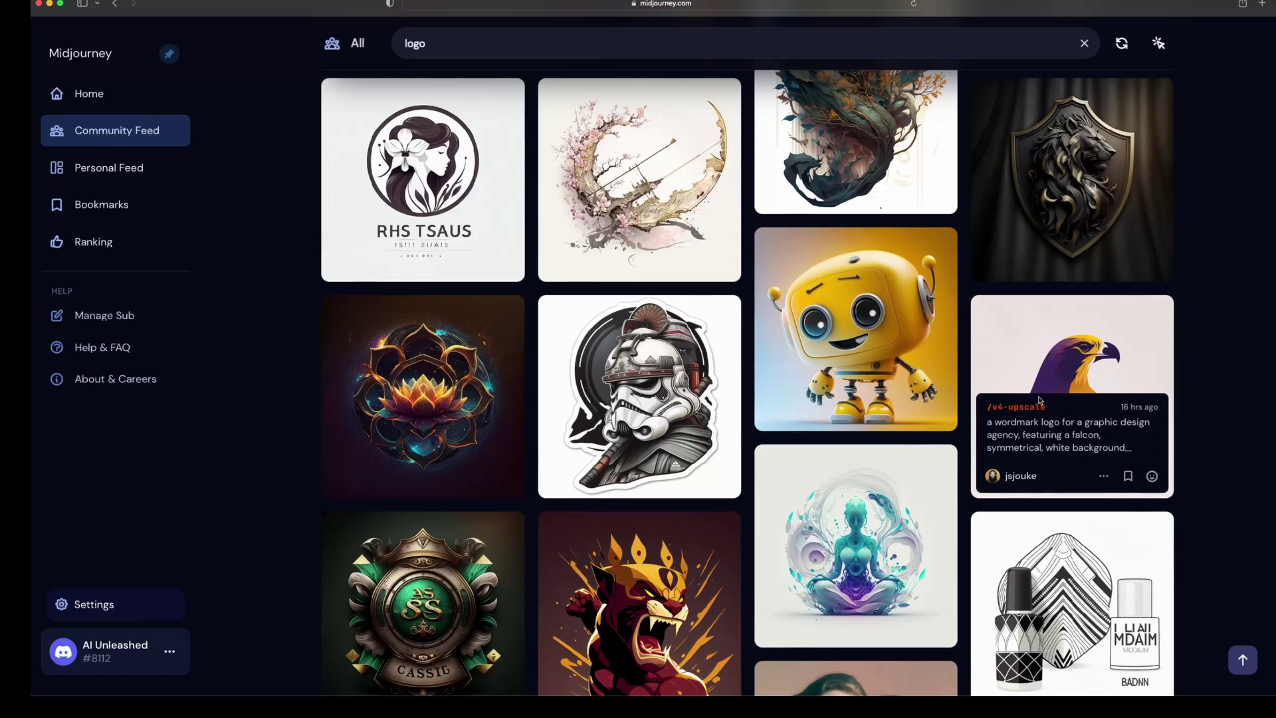
left_click(1027, 367)
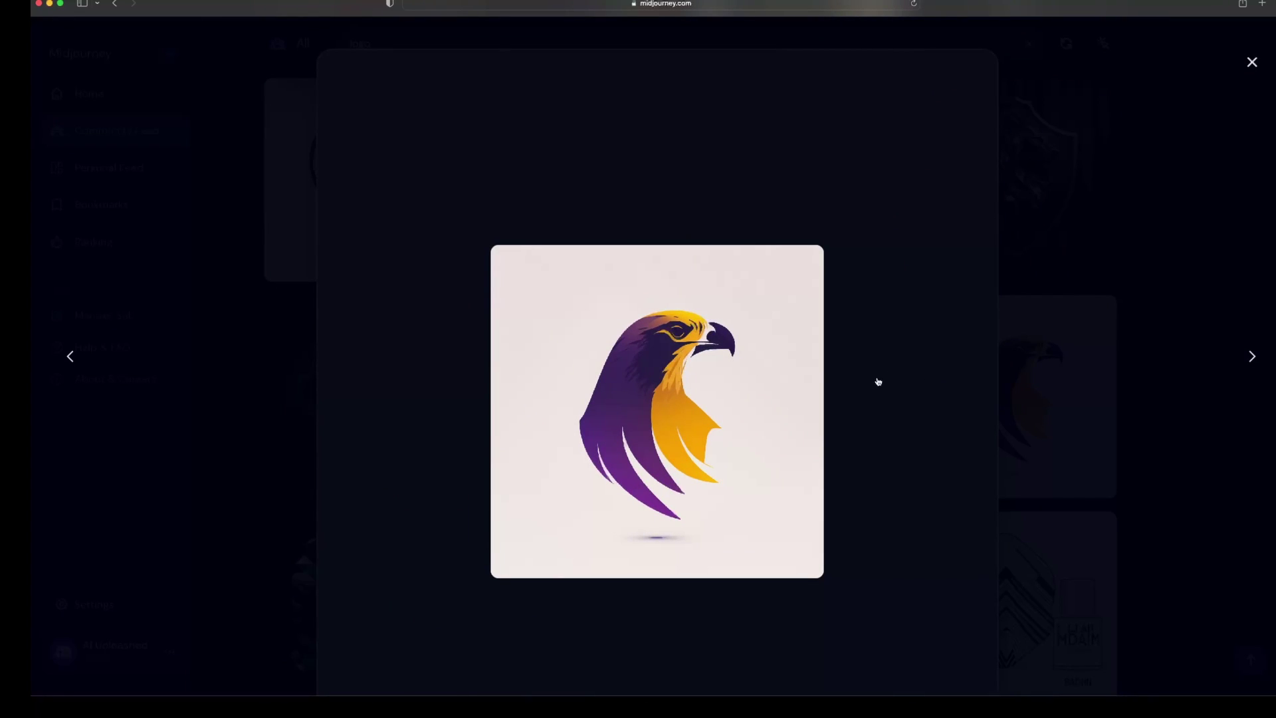
scroll(831, 377, "down", 8)
scroll(793, 373, "up", 3)
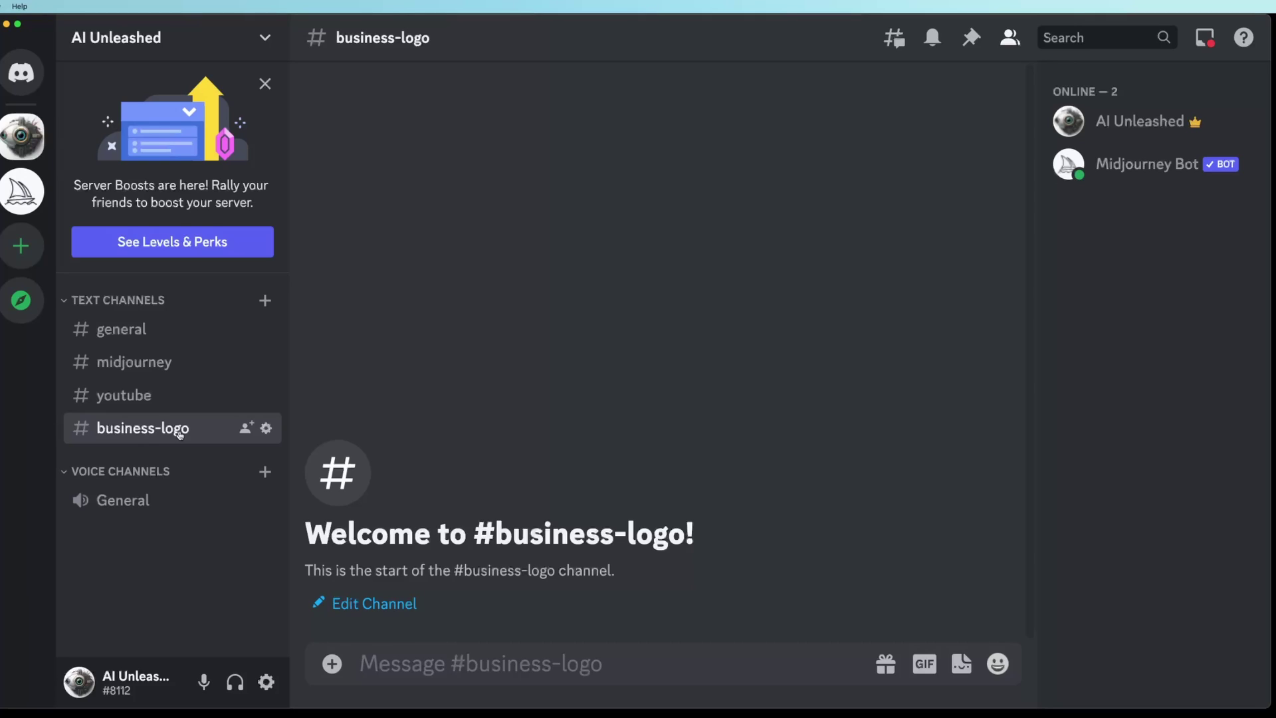
Step: Run /imagine with 'logo for coffee company, simple minimalist organic high quality, natural, white background'
type("/")
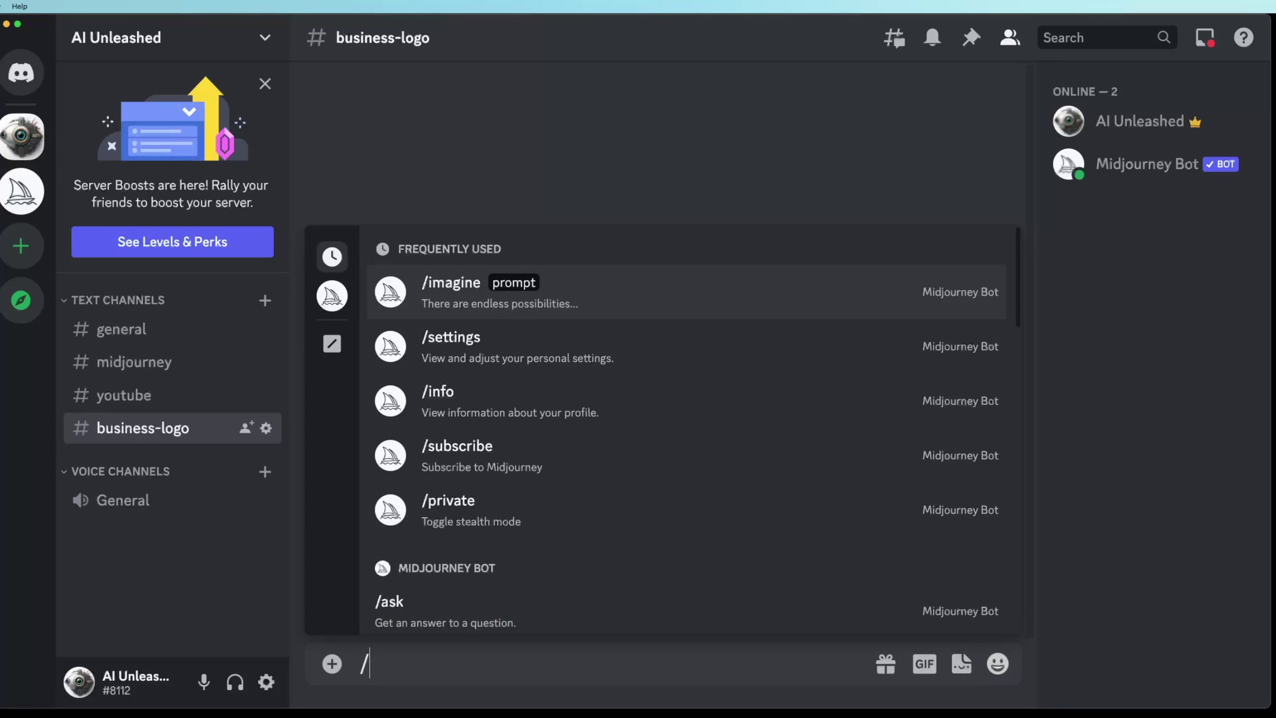
key("Return")
type("logo for coffee company, simple minimalist organic high quality, natural, white background")
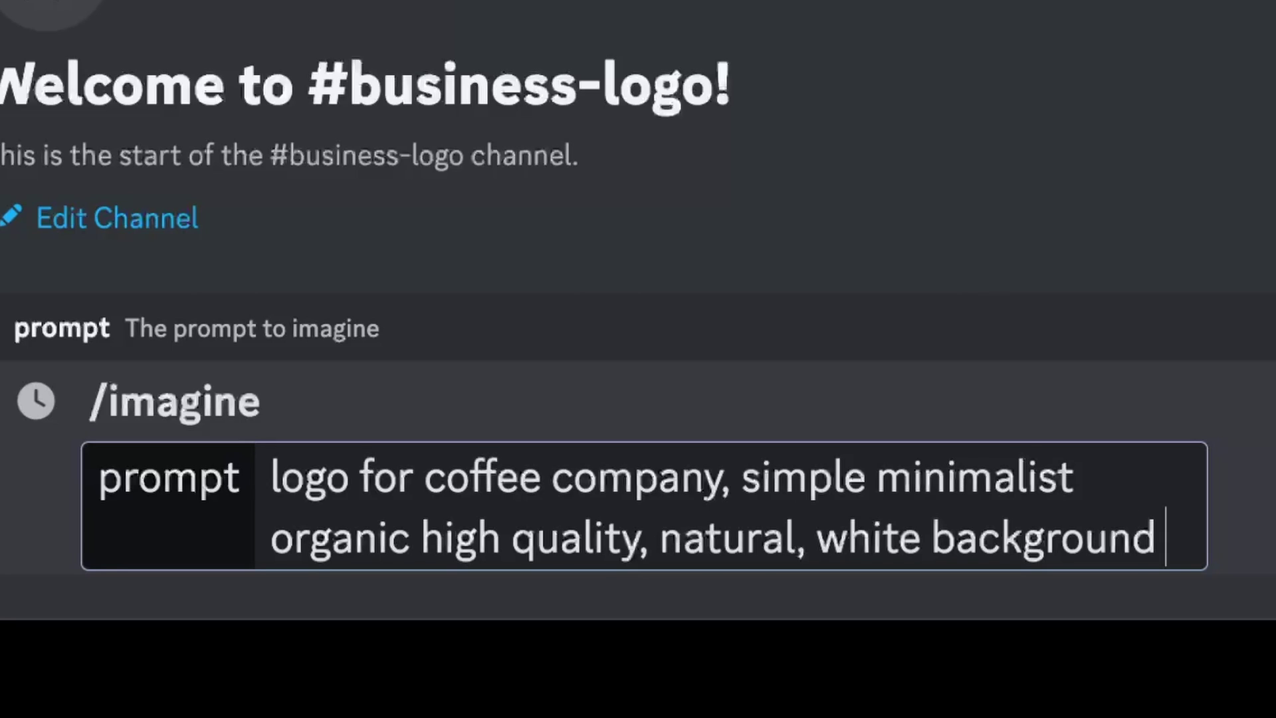
key("Return")
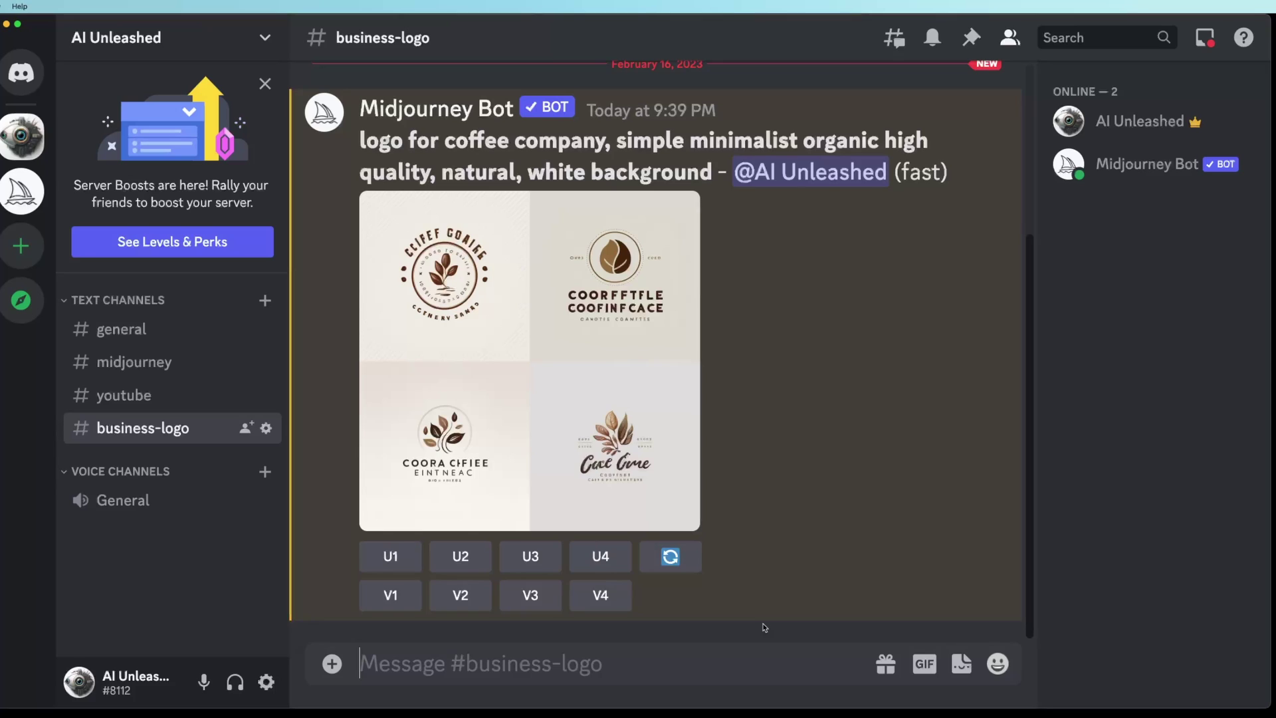
Step: Run /imagine with 'Pop style logo for coffee company, minimalist, white background'
type("/")
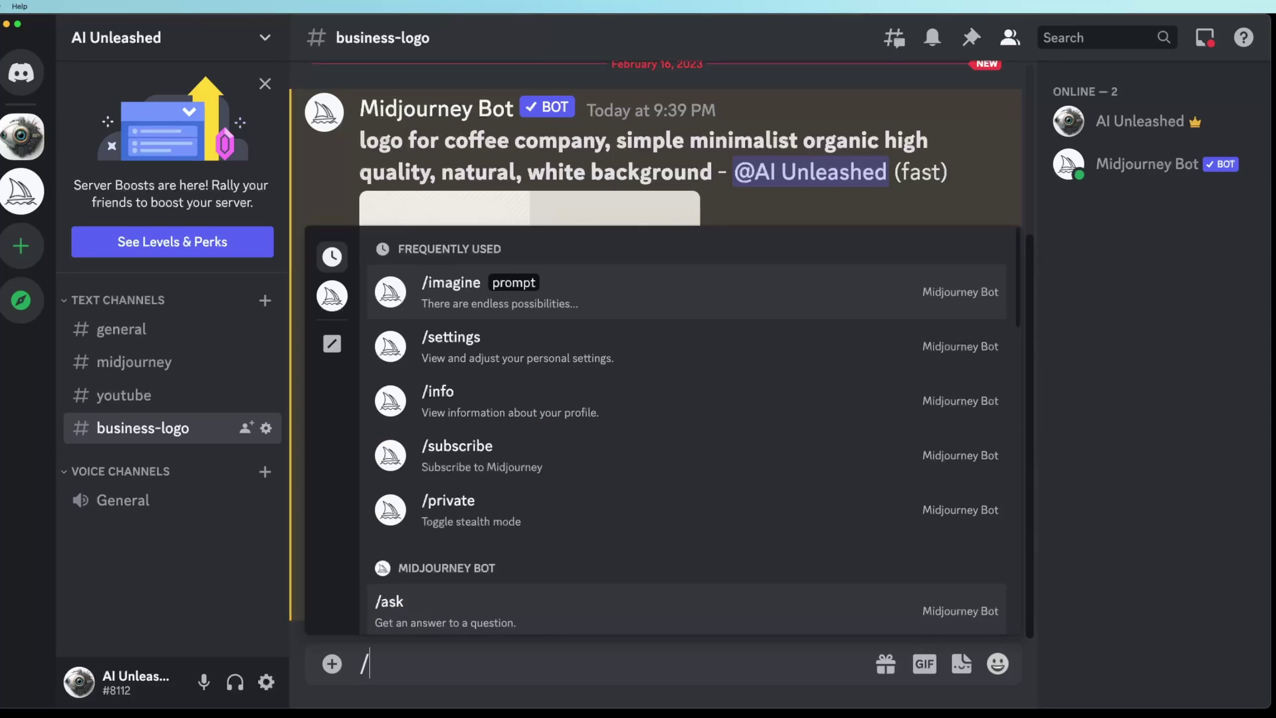
key("Return")
type("Pop style logo for coffee company, minimalist, white background")
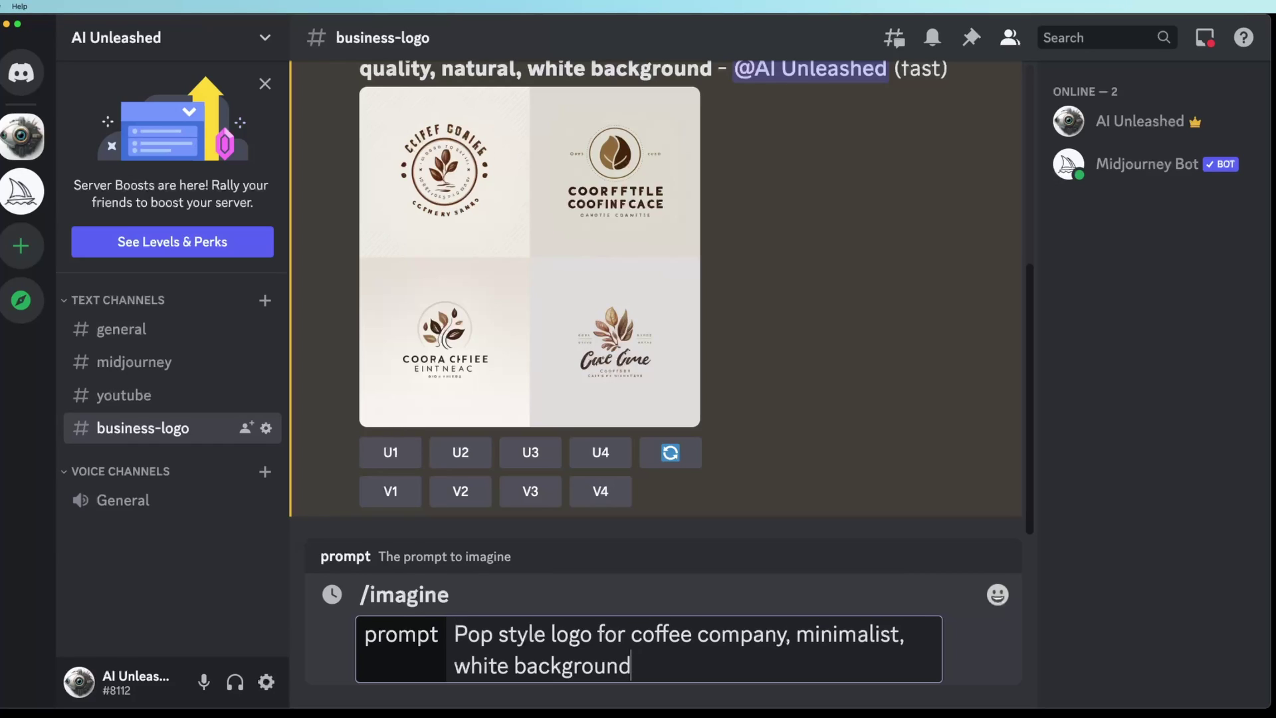
key("Return")
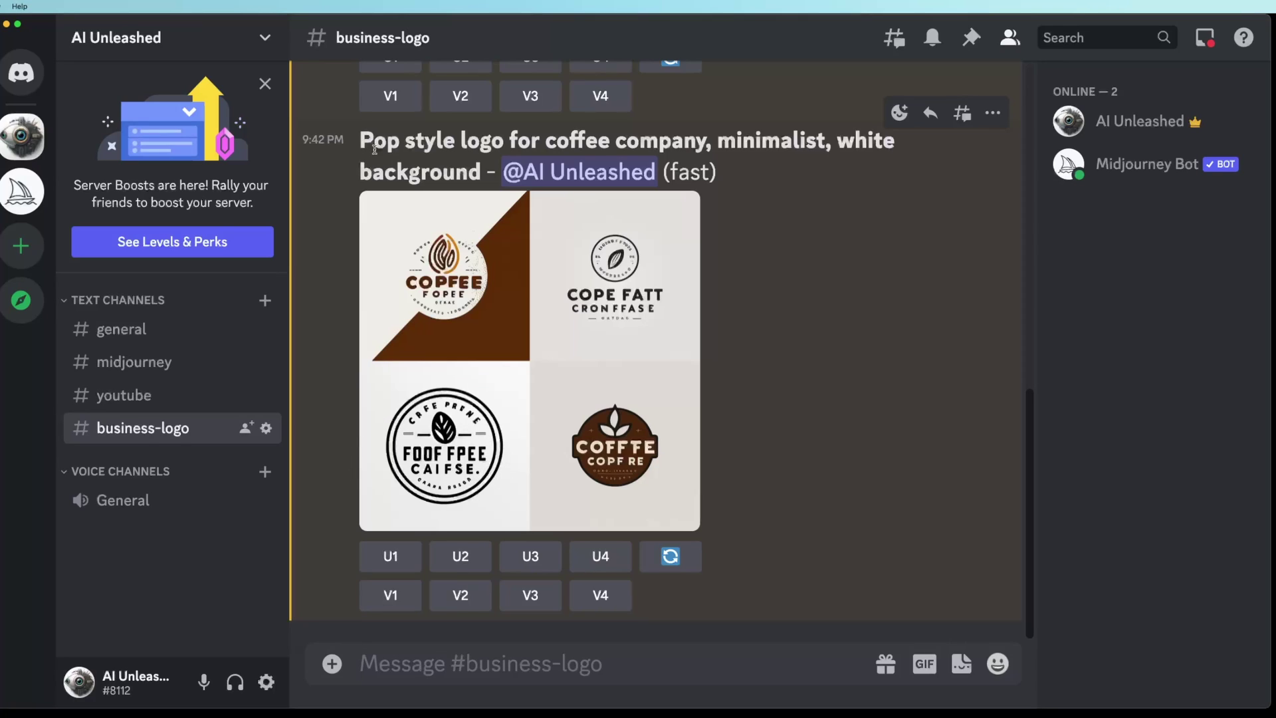
Step: Run /imagine with 'Vintage Retro logo for coffee company, minimalist, white background'
type("/")
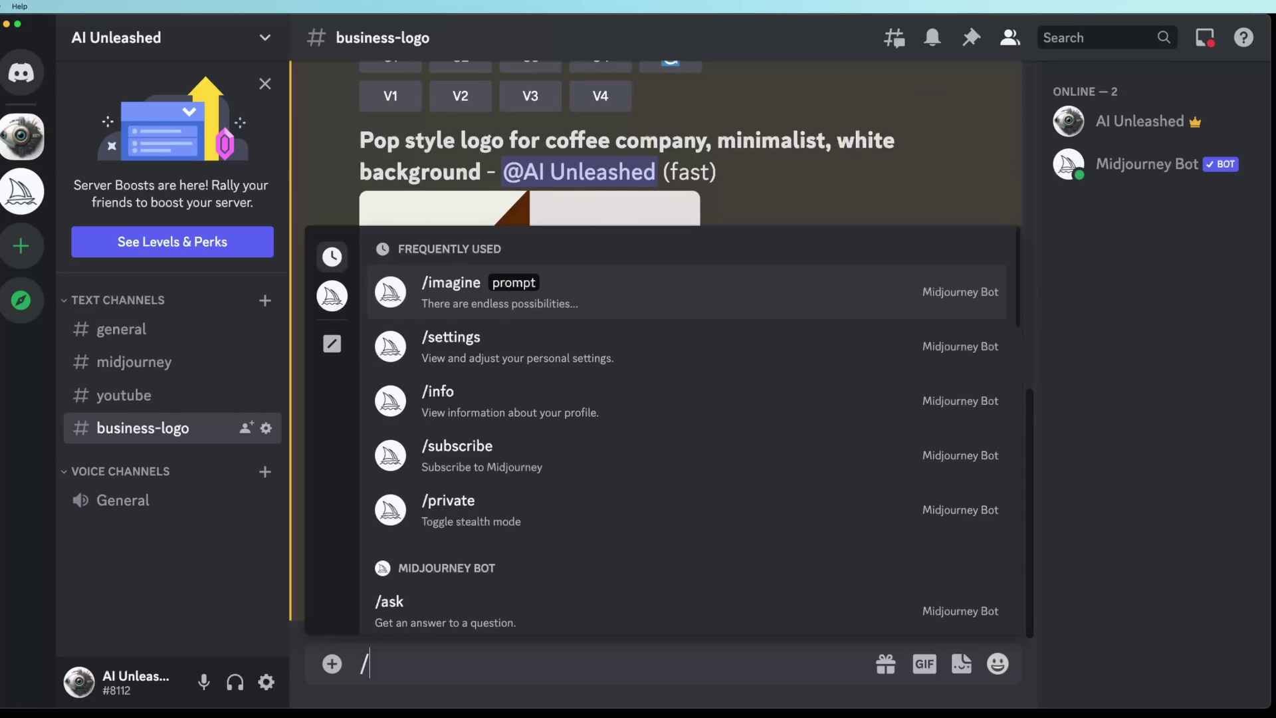
key("Return")
type("Vintage Retro logo for coffee company, minimalist, white background")
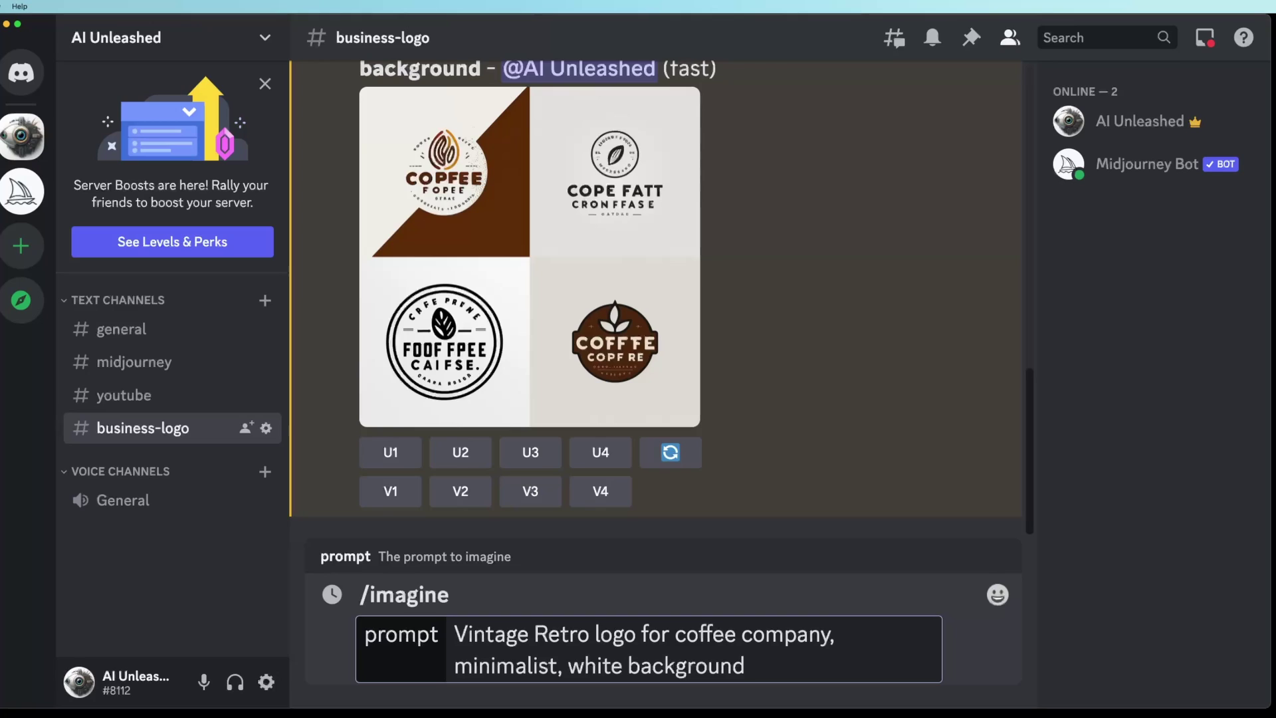
key("Return")
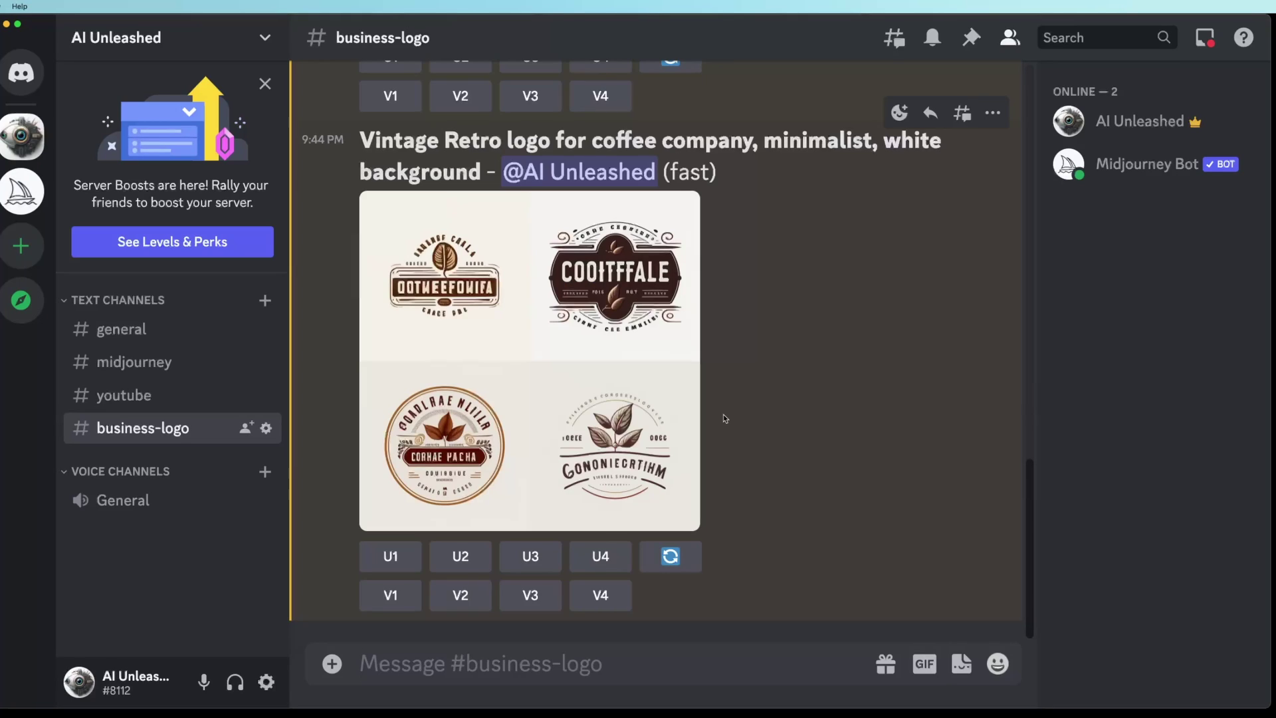
Step: Run /imagine with 'esport logo carpenter'
type("/imagine")
key("Tab")
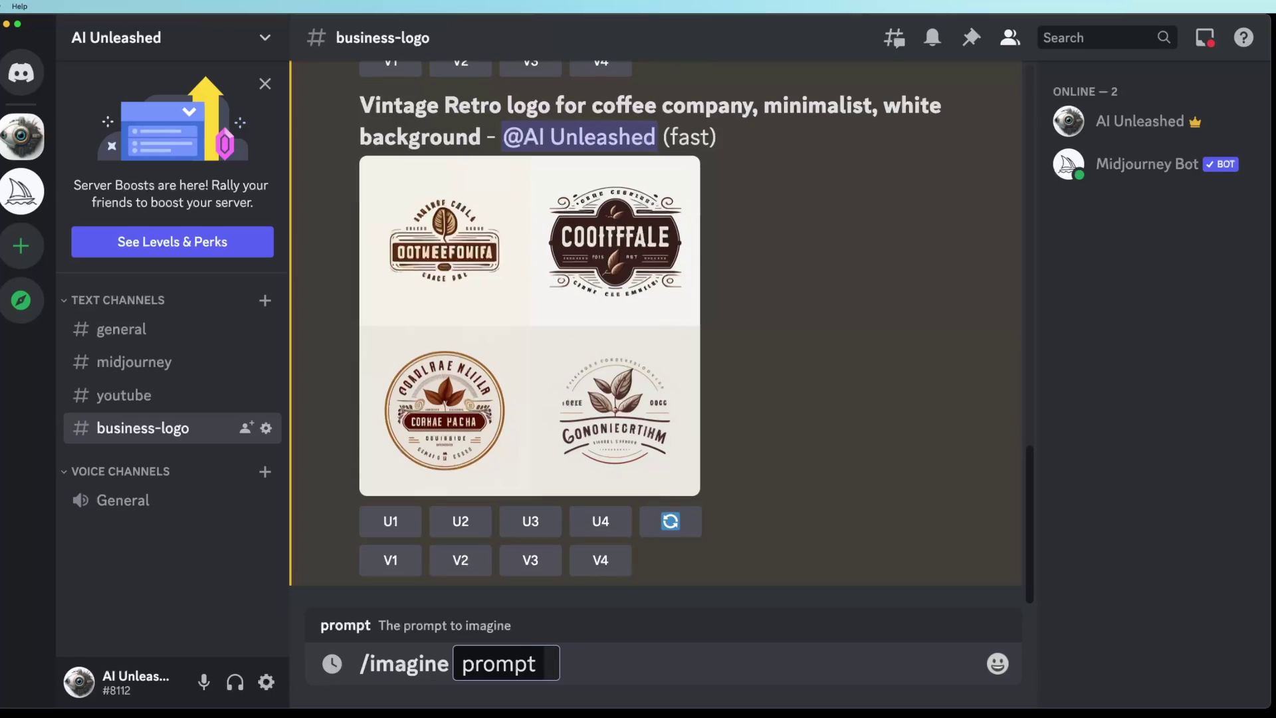
type("esport logo carpenter")
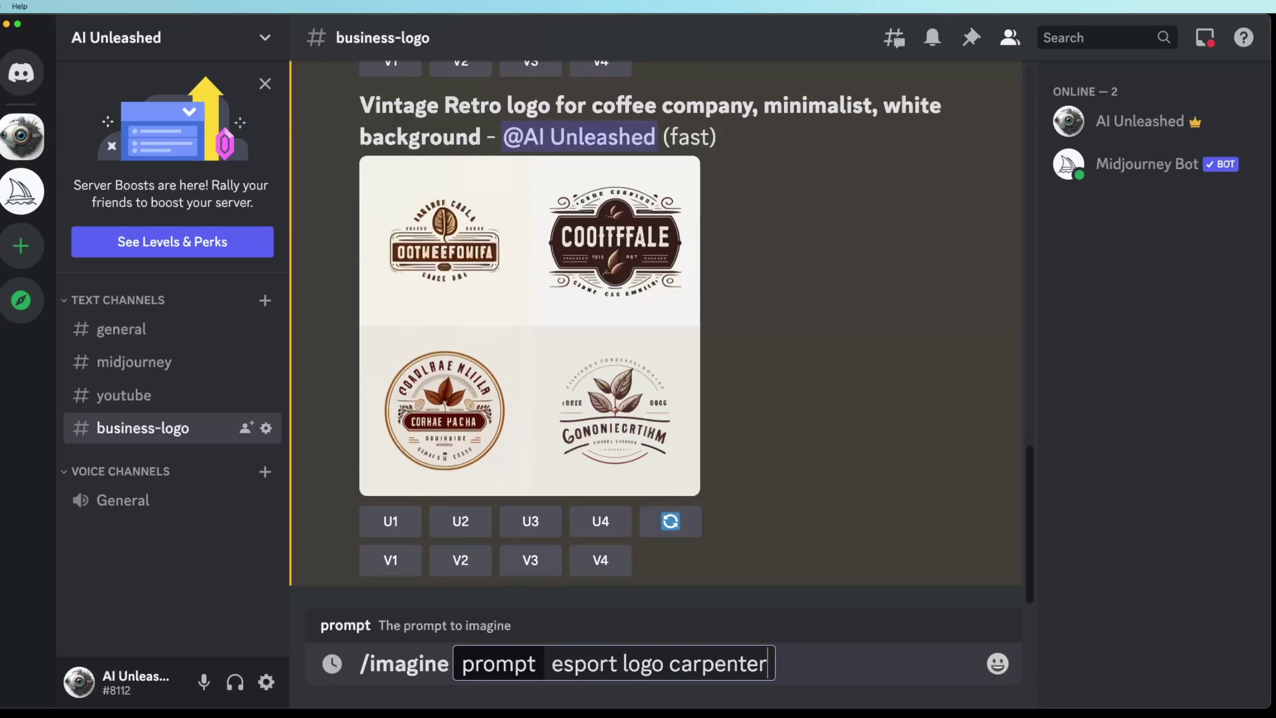
key("Return")
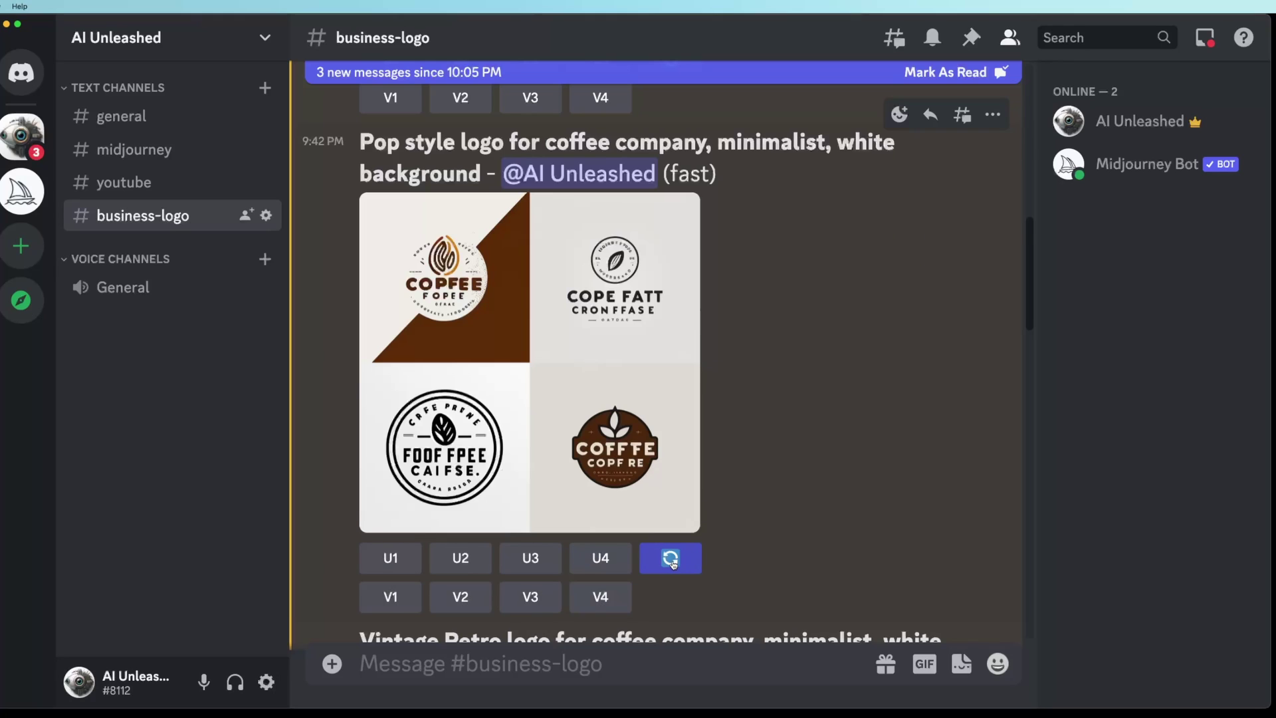
Step: Reroll the Pop style coffee logo grid several times and scroll to the newest results
left_click(825, 425)
left_click(671, 559)
left_click(671, 558)
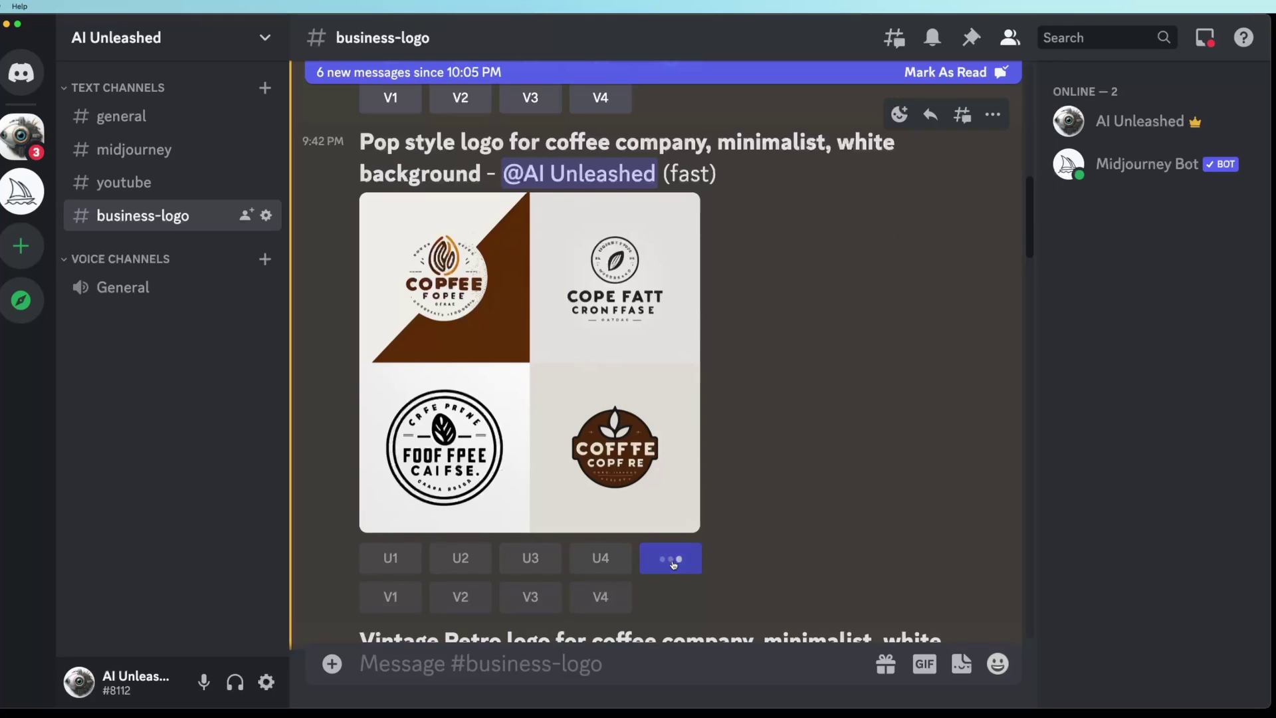
left_click(673, 564)
left_click(676, 568)
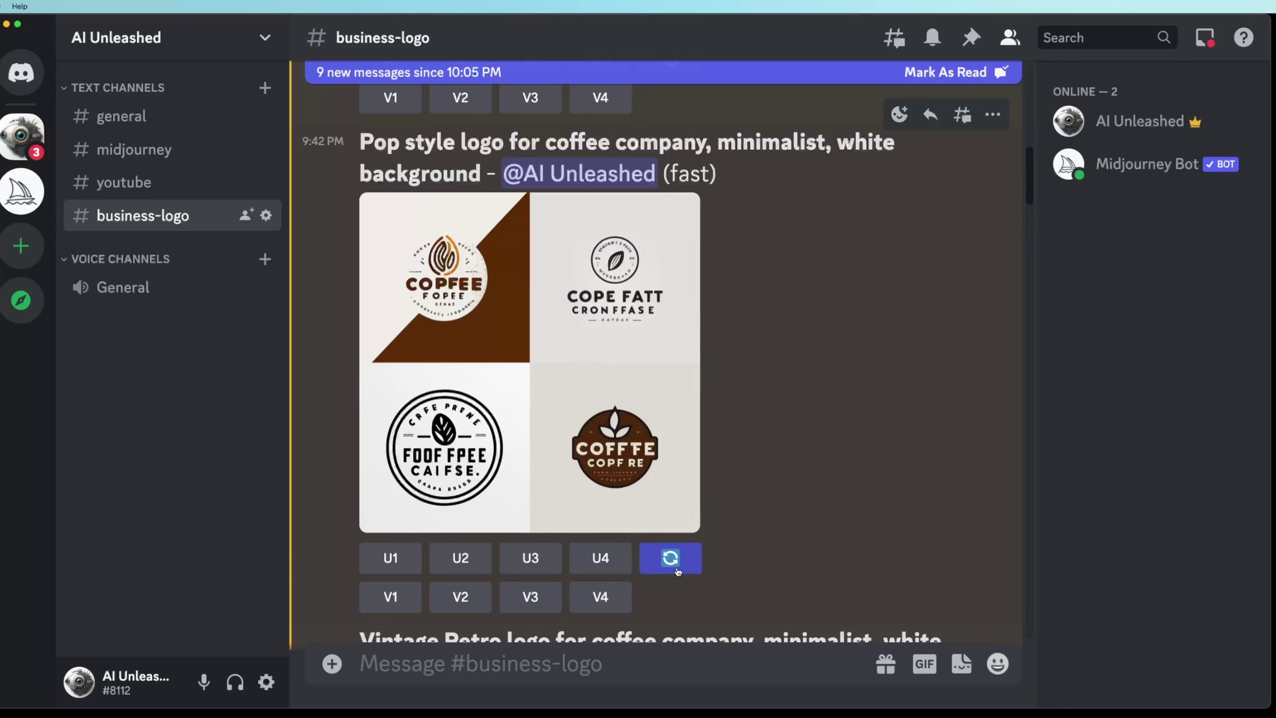
left_click(677, 572)
left_click(678, 570)
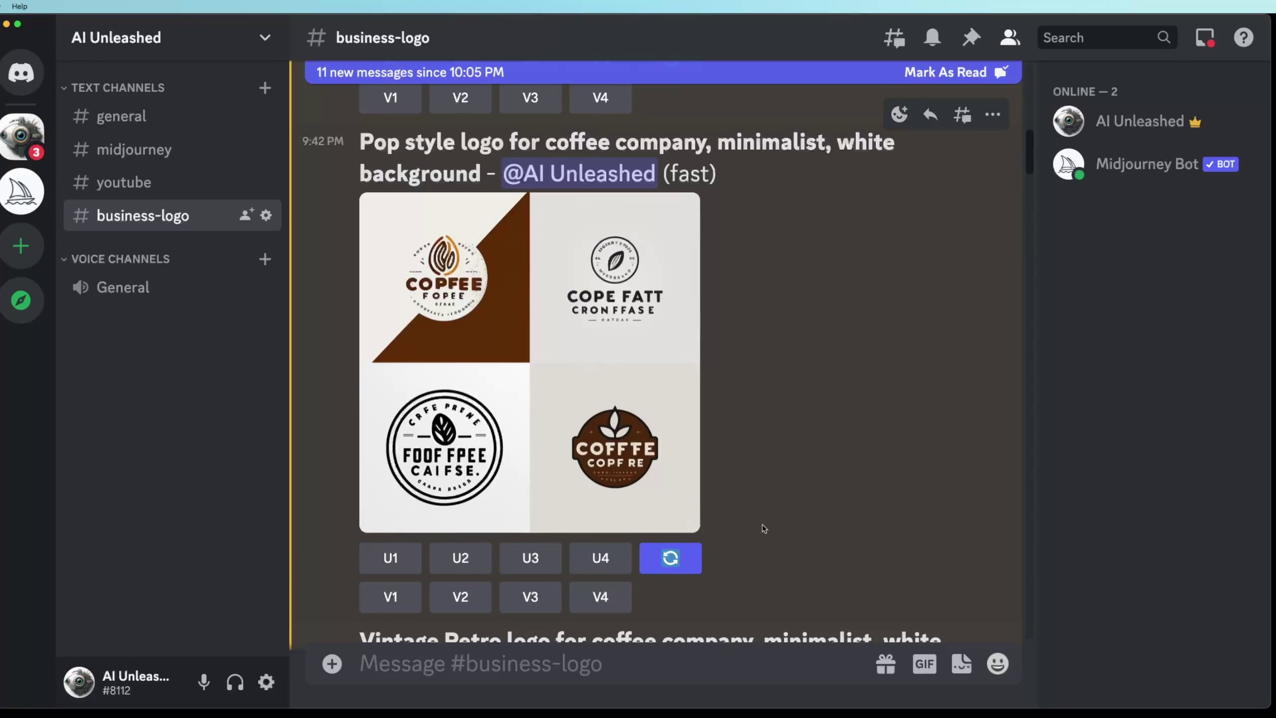
scroll(764, 528, "down", 15)
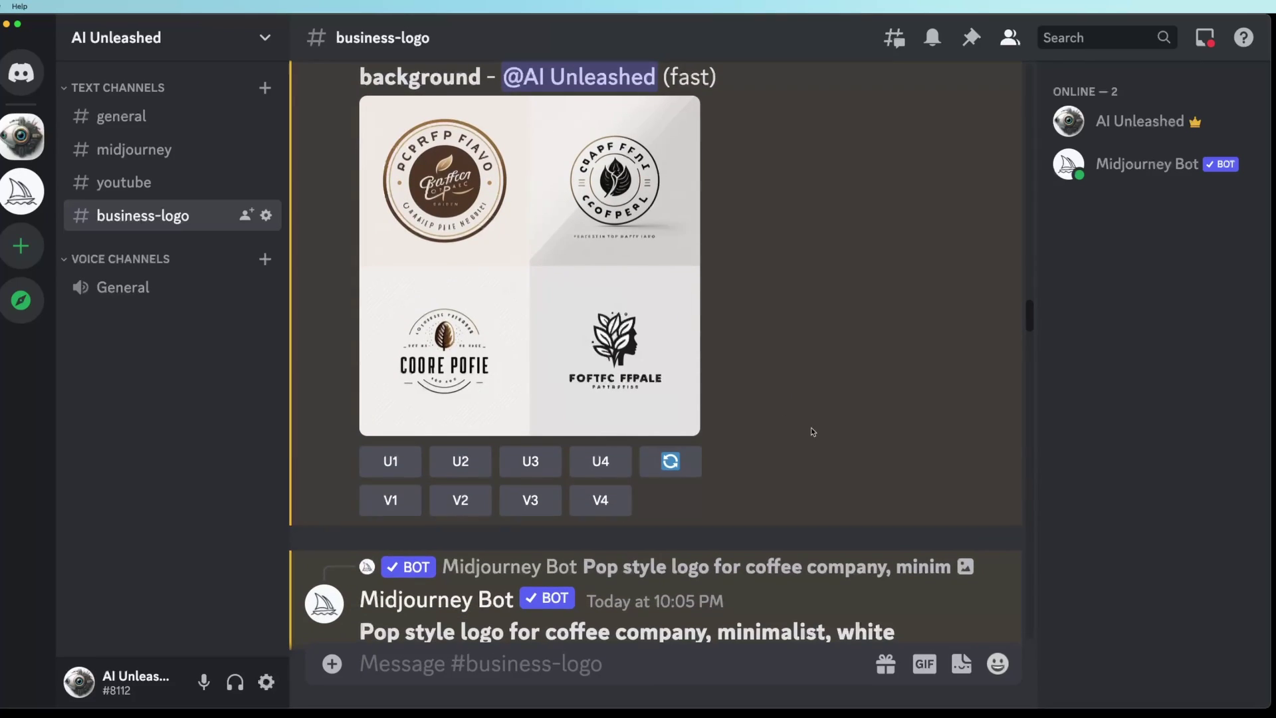
Step: Upscale logo U3 from the 10:06 coffee logo grid and scroll through the new results
scroll(747, 388, "down", 10)
left_click(529, 513)
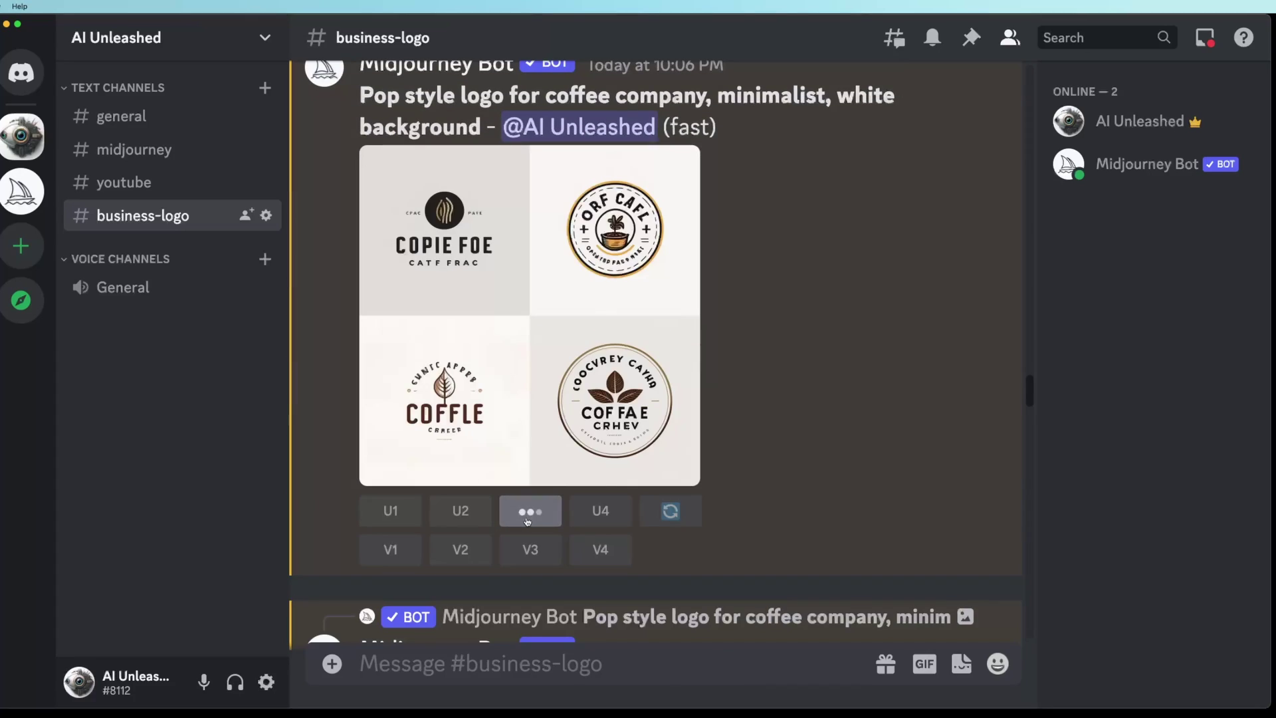
scroll(466, 492, "up", 5)
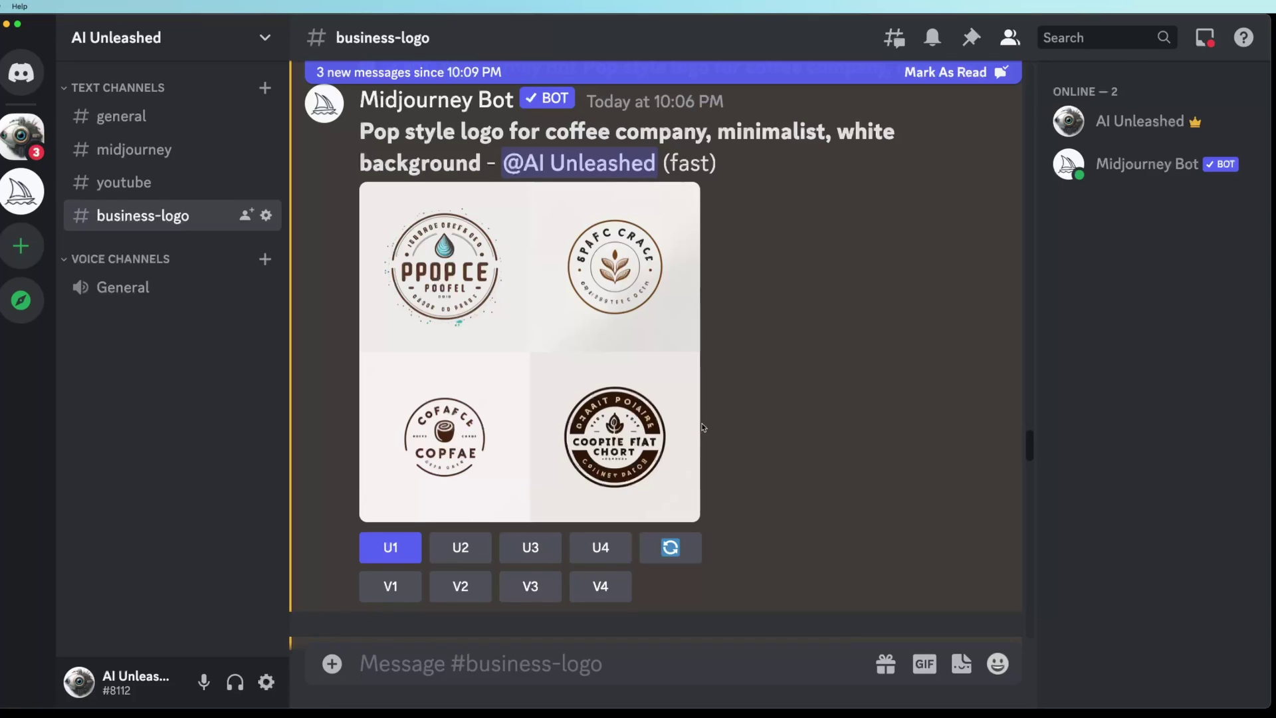
scroll(713, 434, "down", 5)
scroll(714, 437, "down", 1)
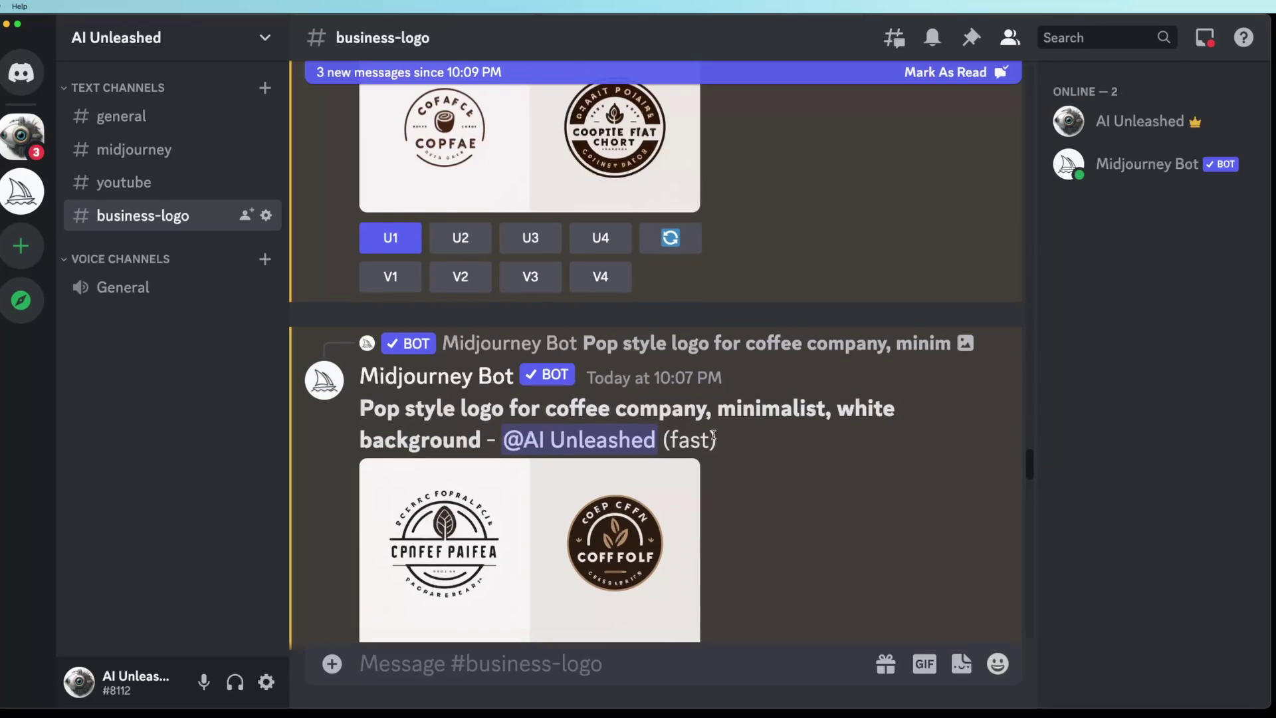
scroll(714, 436, "down", 3)
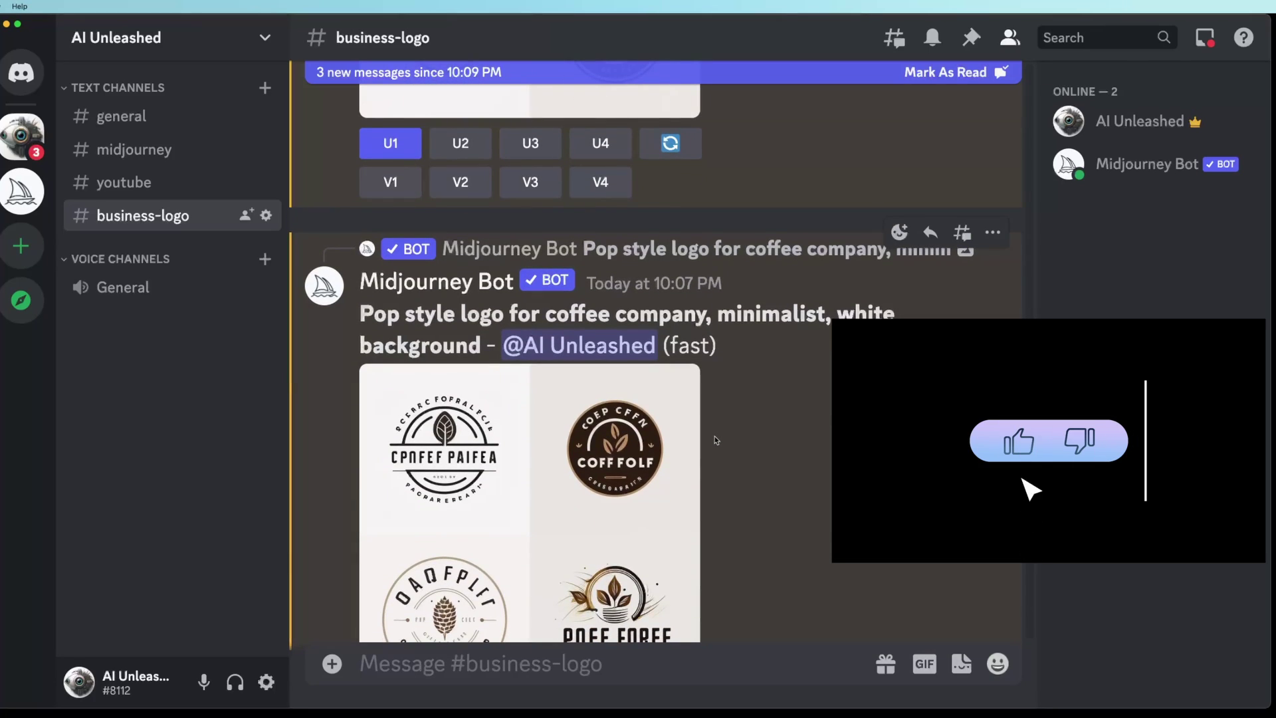
scroll(715, 440, "down", 3)
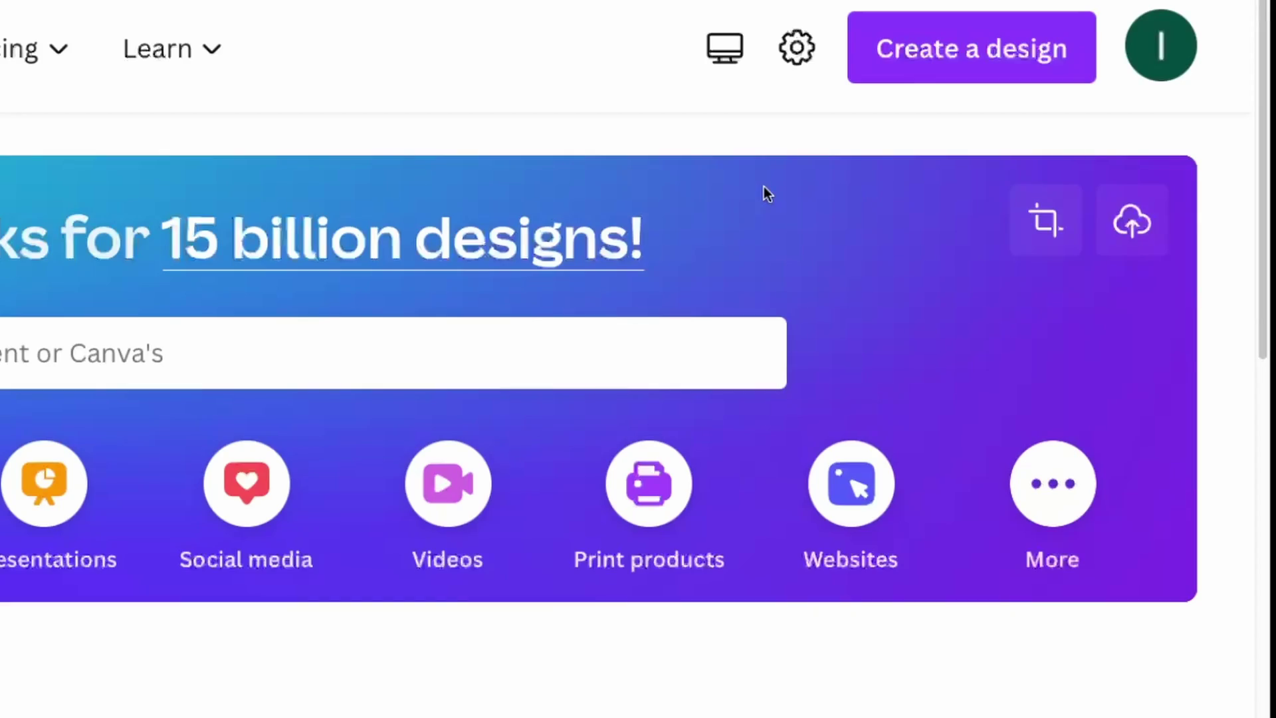
Step: Create a new Logo design and enlarge the uploaded bearded-cyclist image to fill the page
left_click(974, 49)
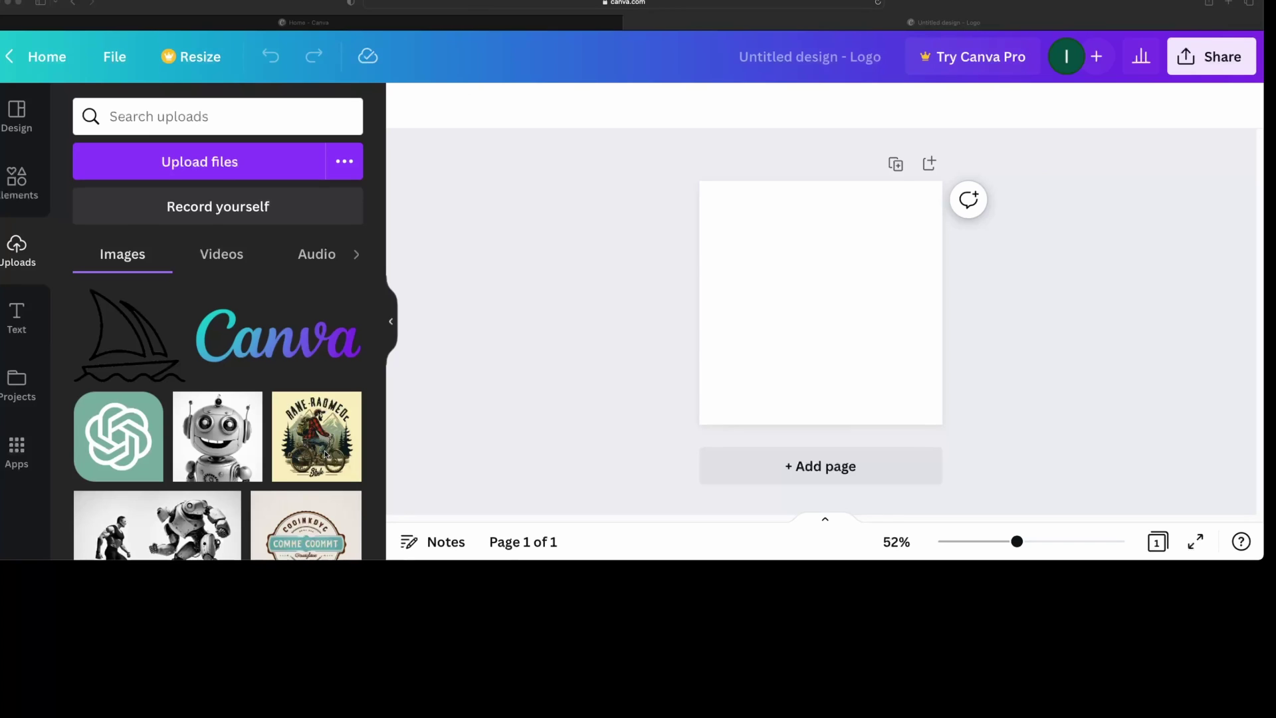
left_click_drag(332, 442, 907, 177)
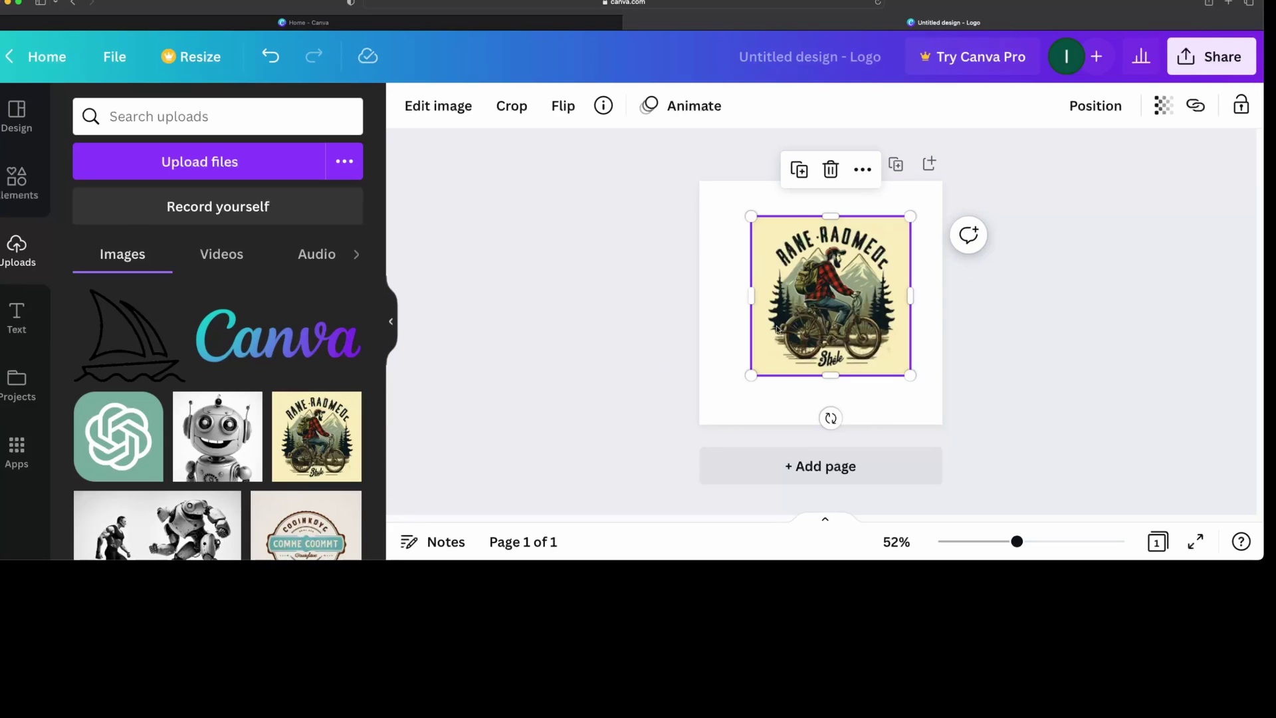
left_click_drag(751, 375, 700, 427)
left_click_drag(910, 216, 943, 184)
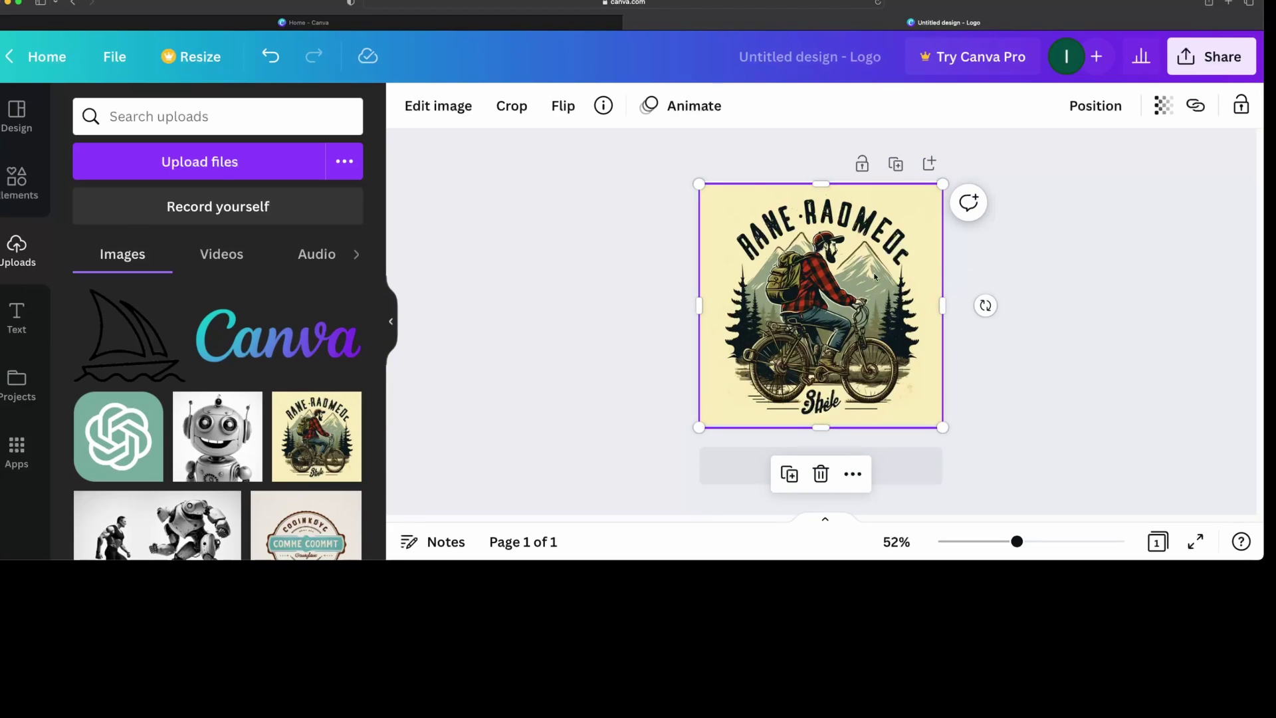
left_click(1071, 357)
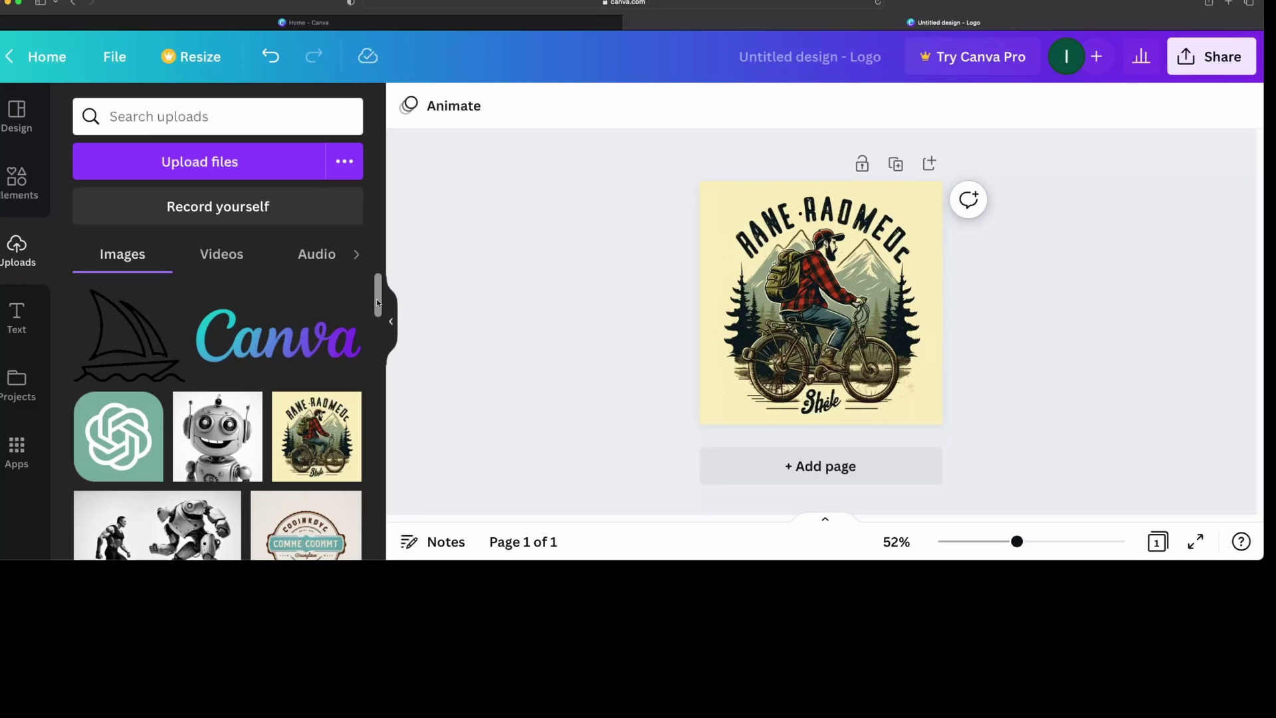
Step: Add a square shape and fill it with the logo's cream background colour
left_click(18, 193)
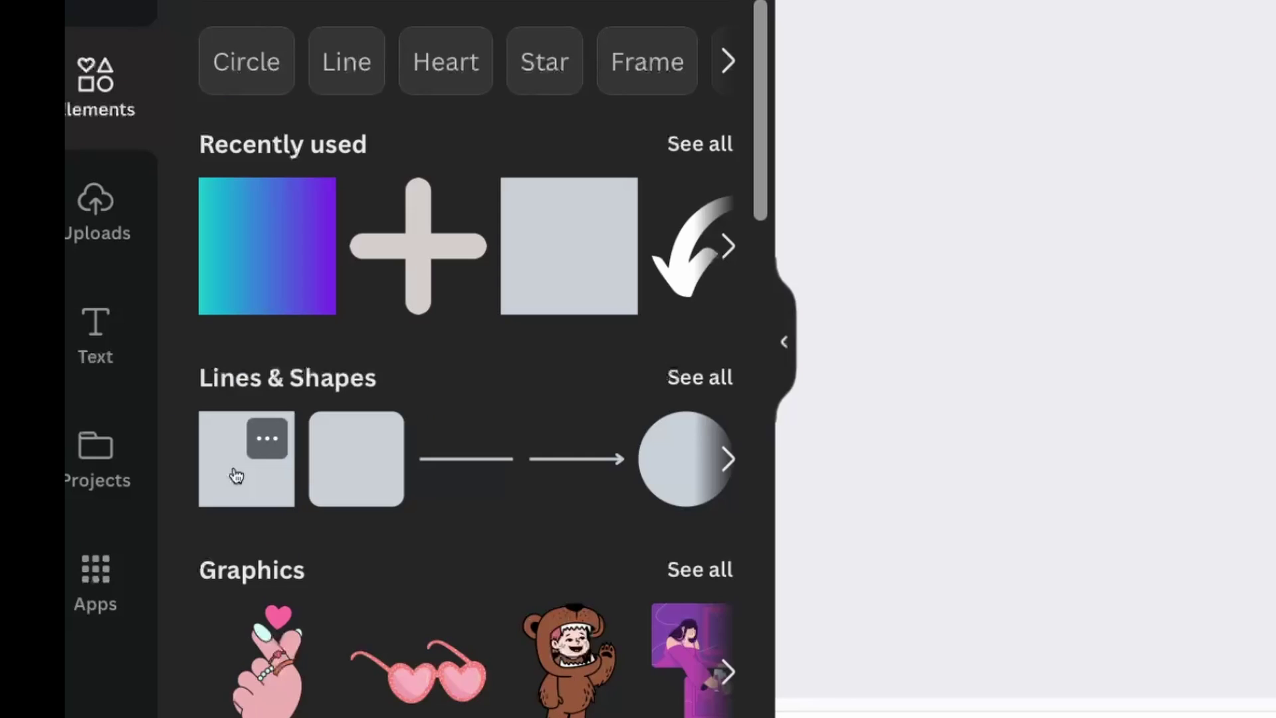
left_click(99, 395)
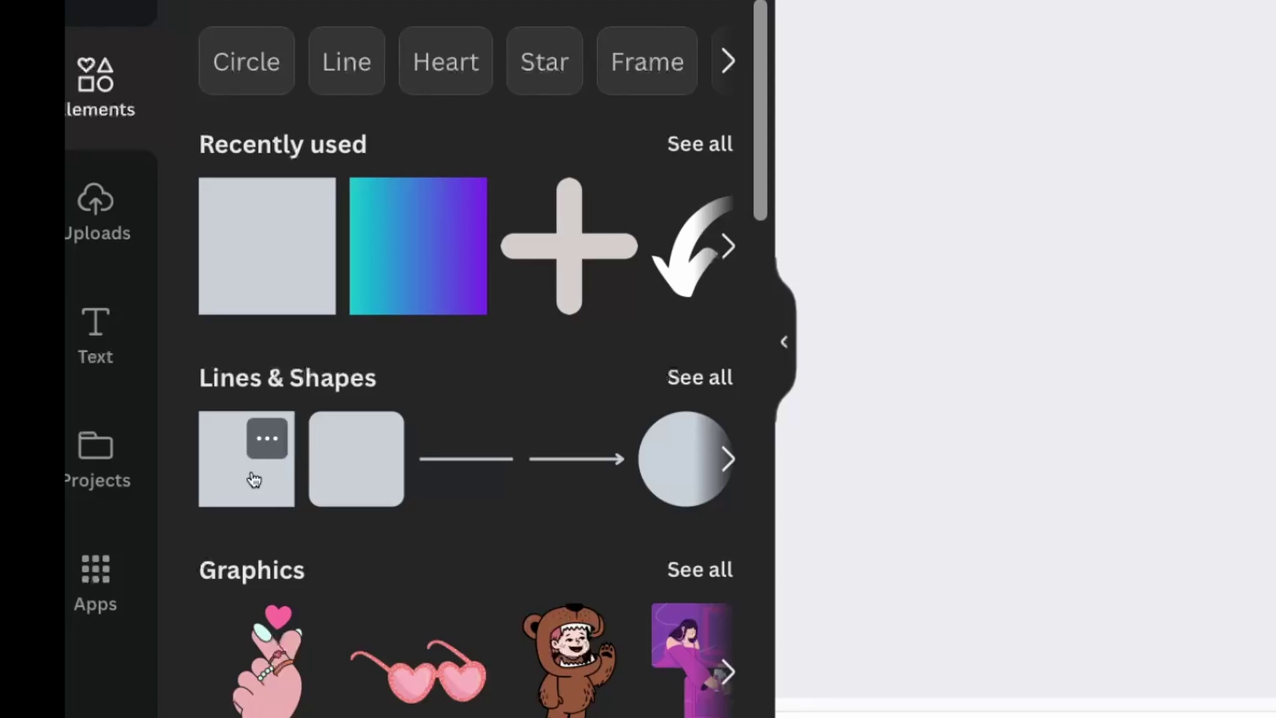
left_click_drag(254, 482, 1275, 214)
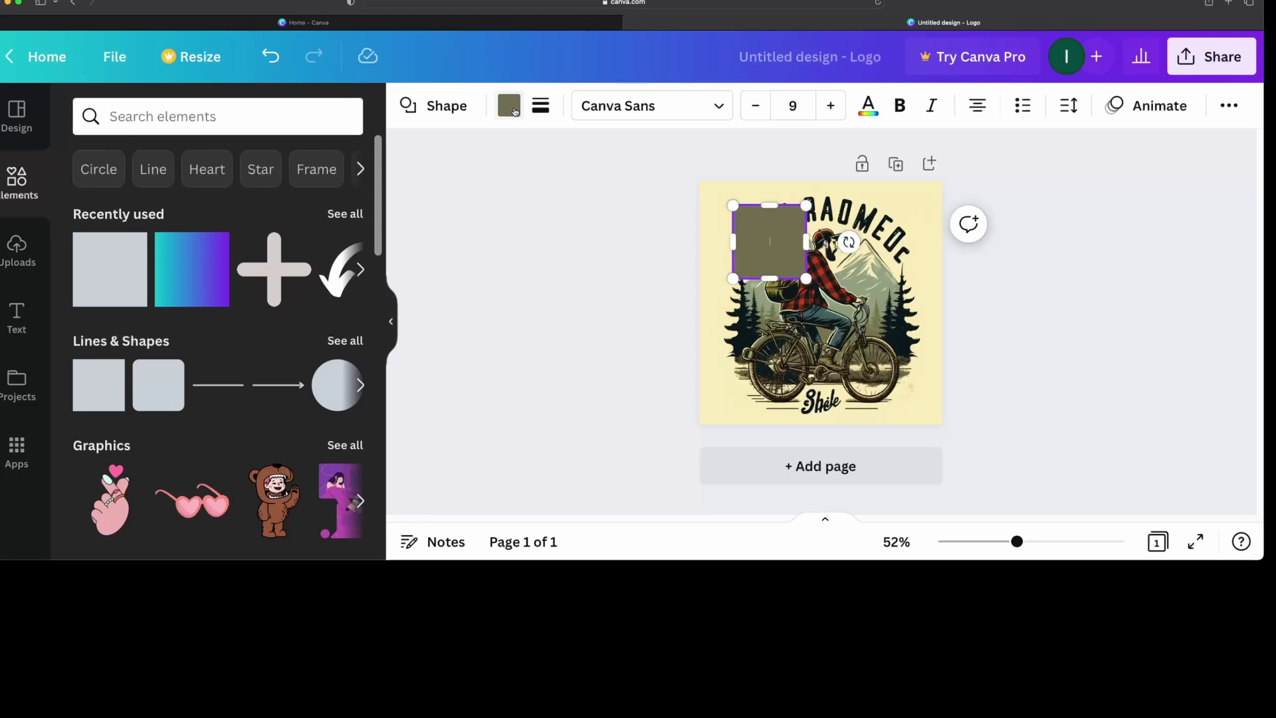
left_click(509, 106)
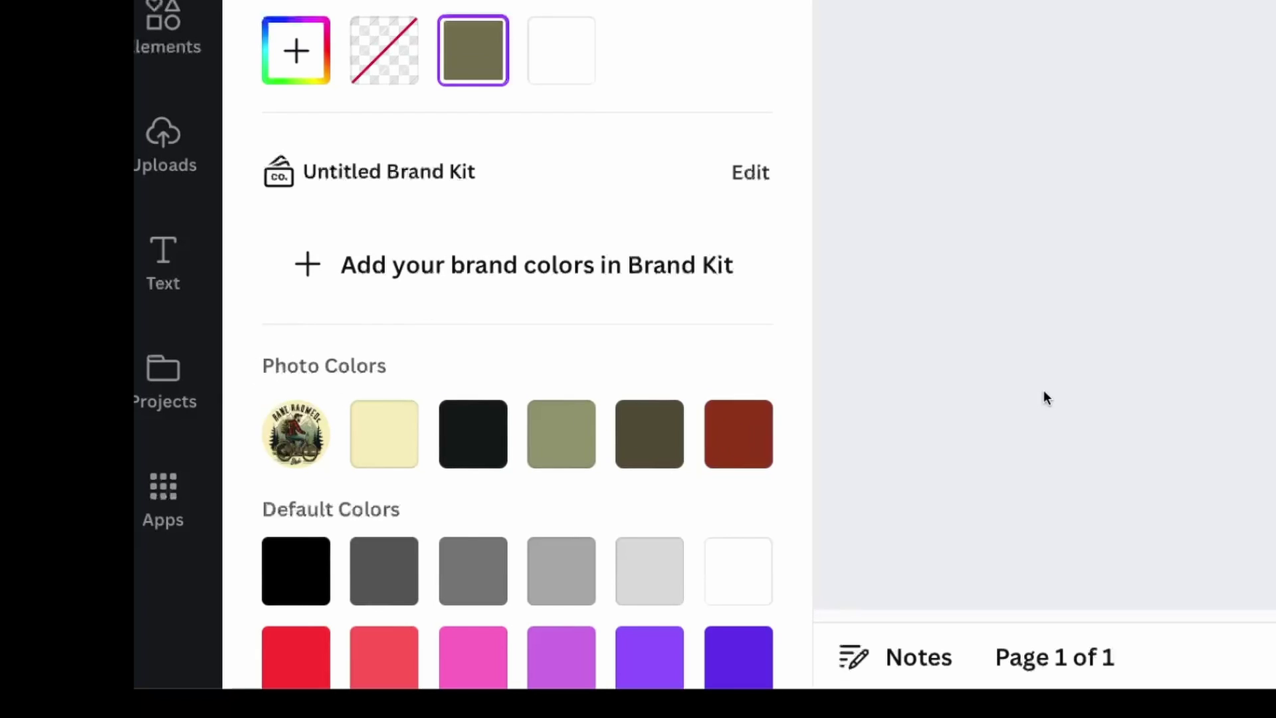
left_click(379, 441)
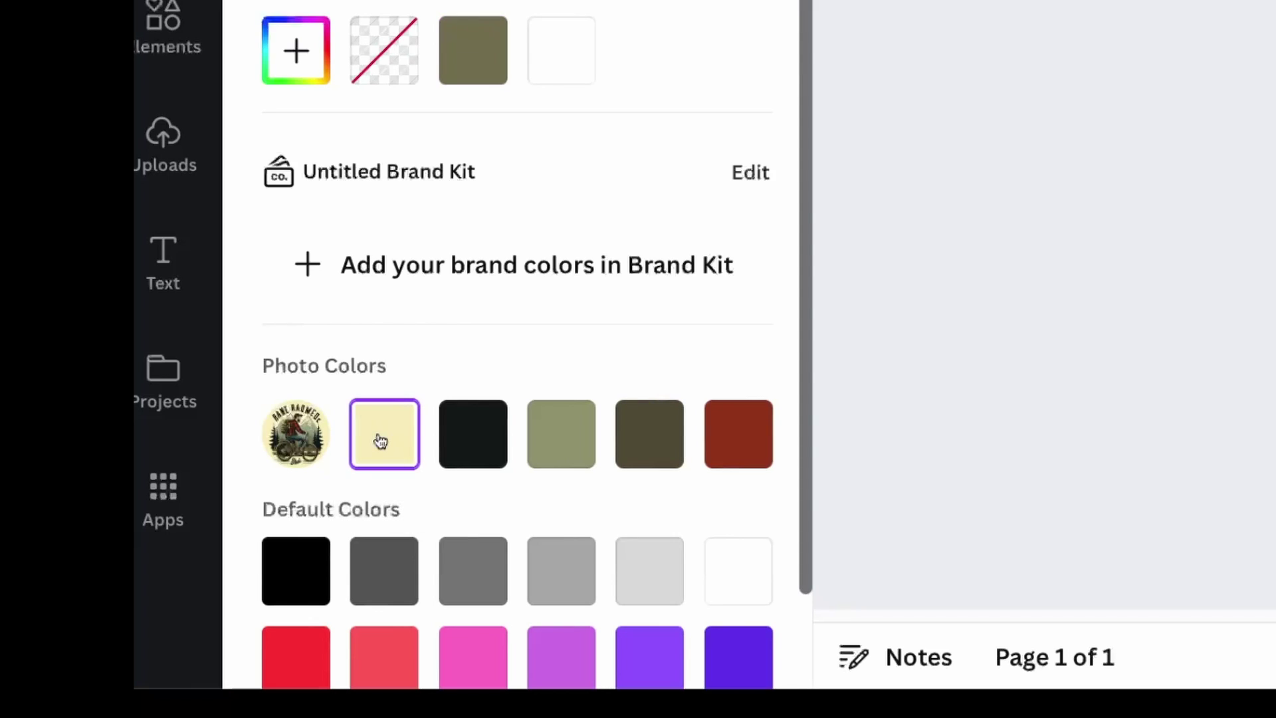
Step: Resize the cream square into a strip over the arched top text and duplicate it
left_click_drag(760, 234, 951, 211)
left_click_drag(825, 246, 817, 225)
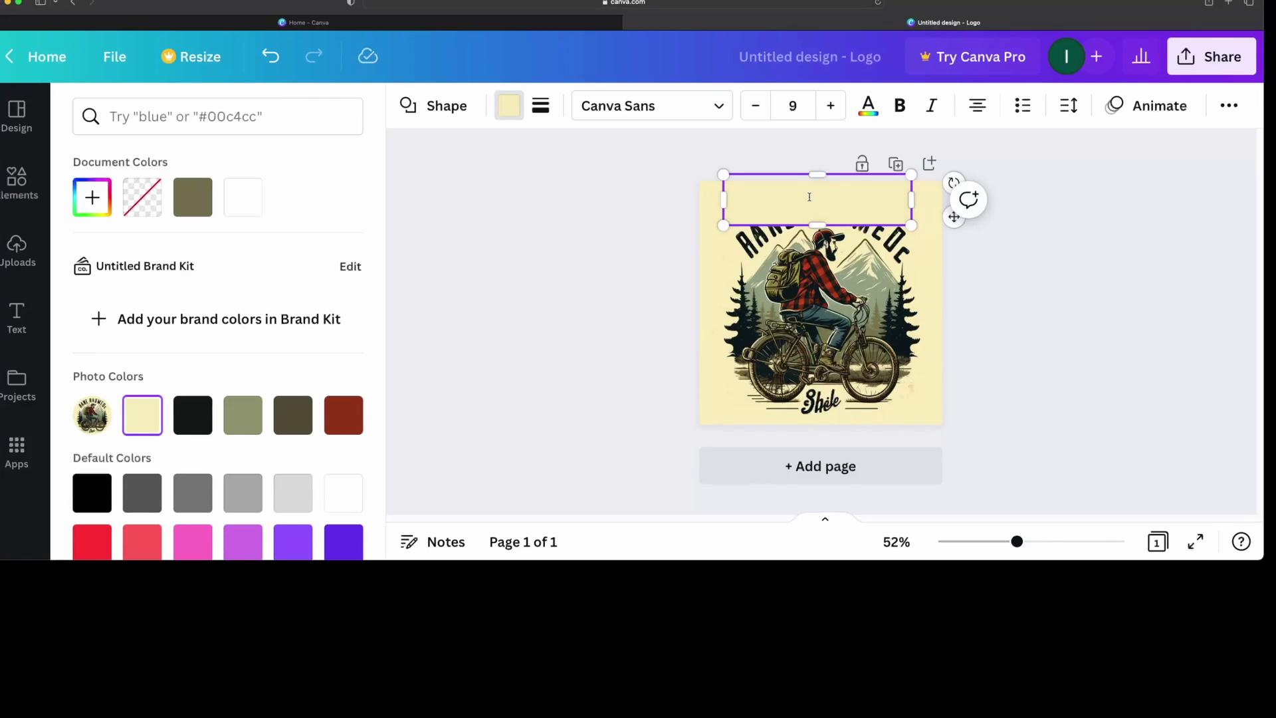
left_click_drag(817, 175, 817, 182)
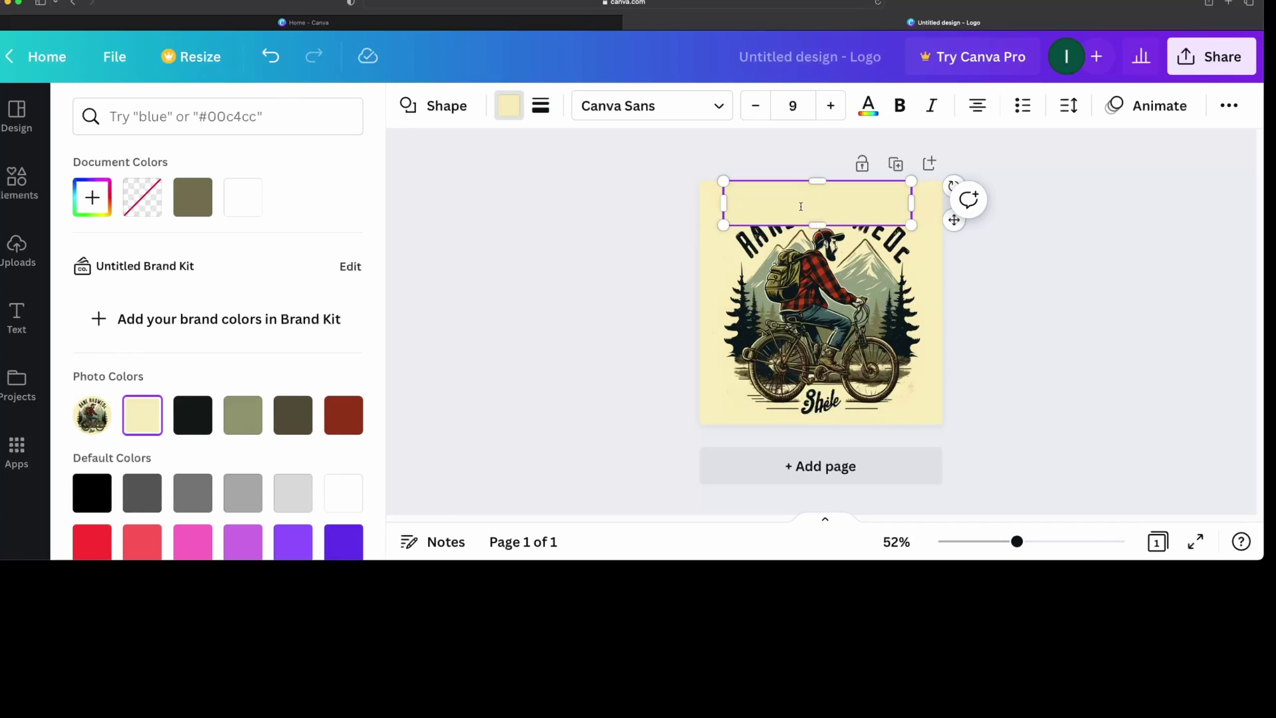
right_click(791, 203)
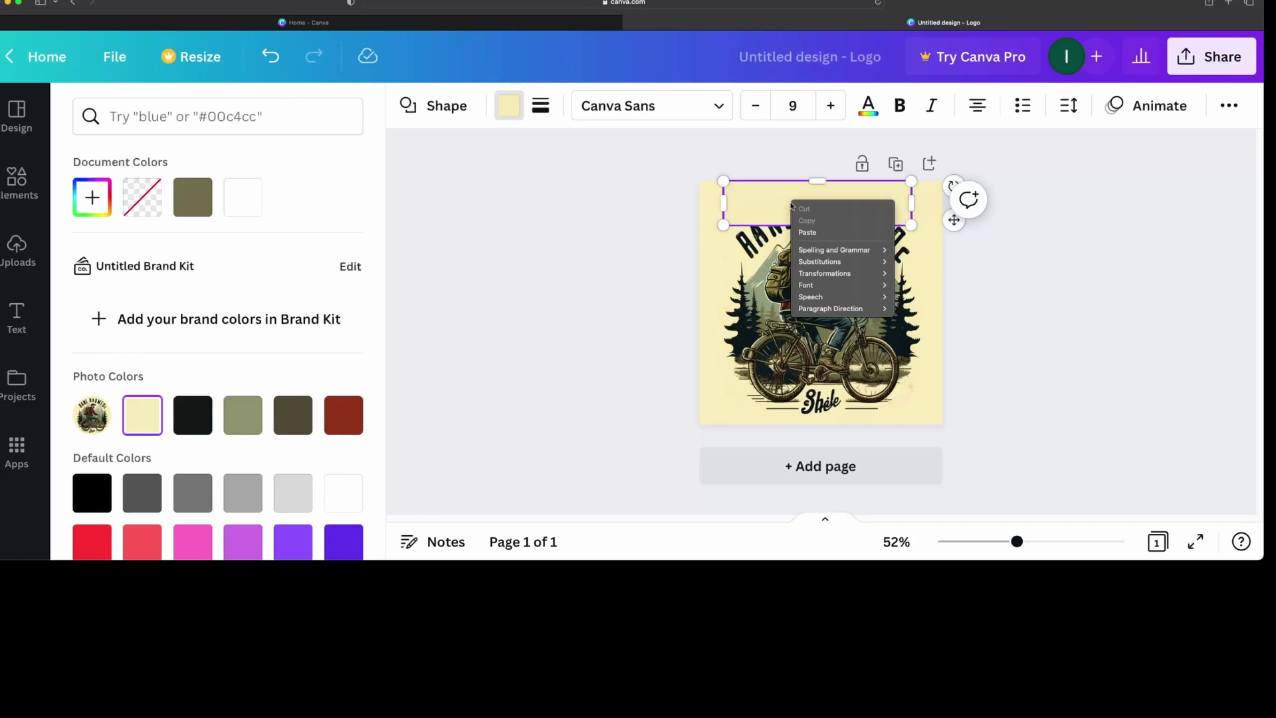
right_click(752, 222)
left_click(870, 313)
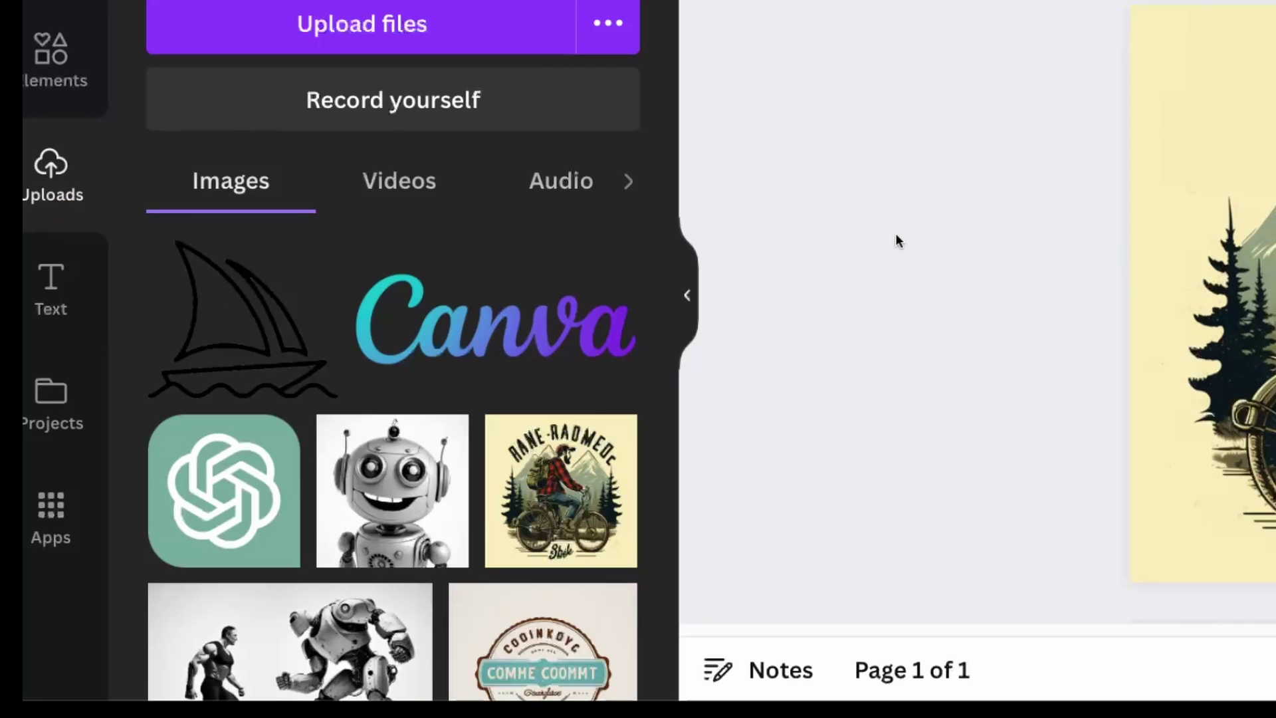
Step: Add a 'TrailBlaze Adventures' heading in the Bright Retro font
left_click(68, 303)
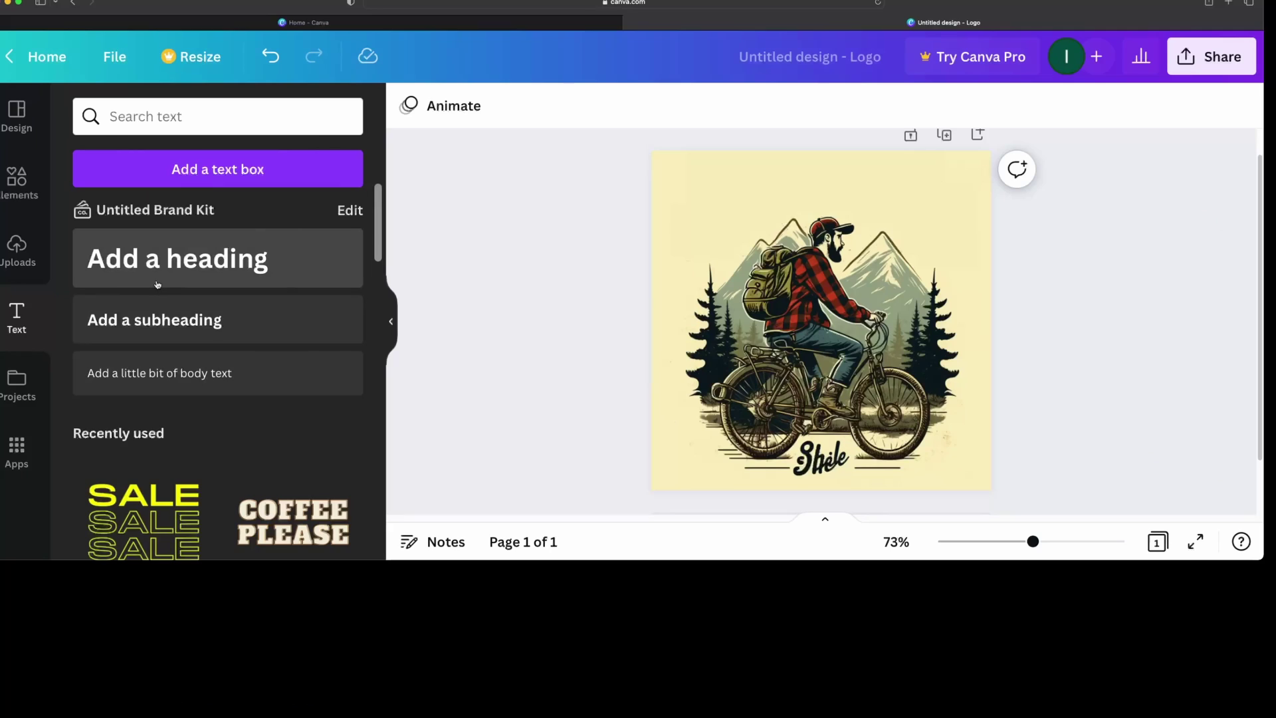
left_click(158, 284)
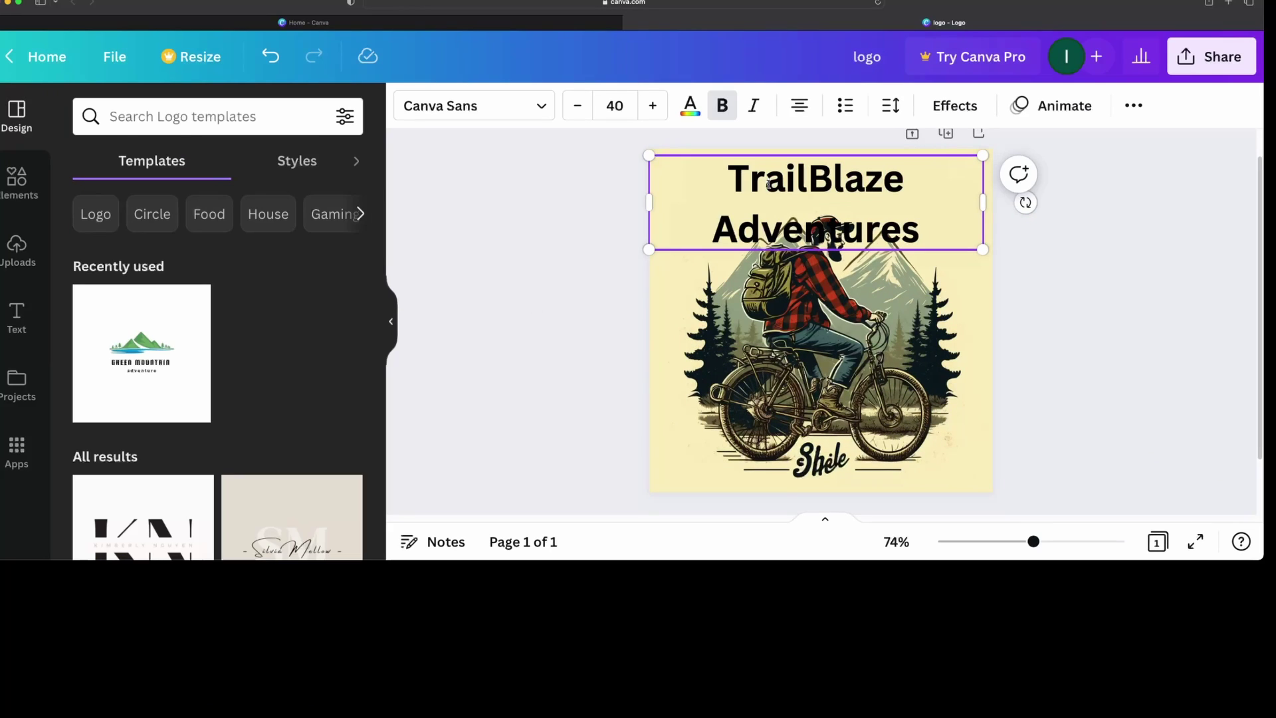
left_click(542, 107)
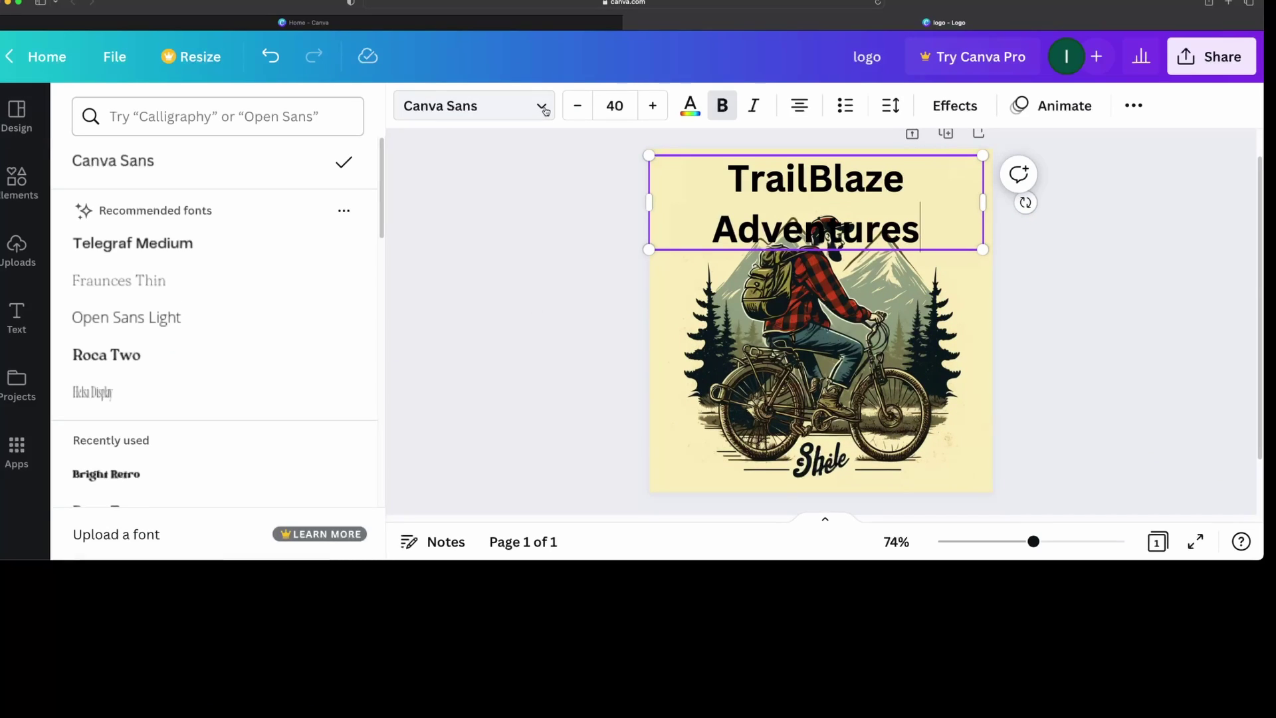
left_click(199, 117)
type("retro")
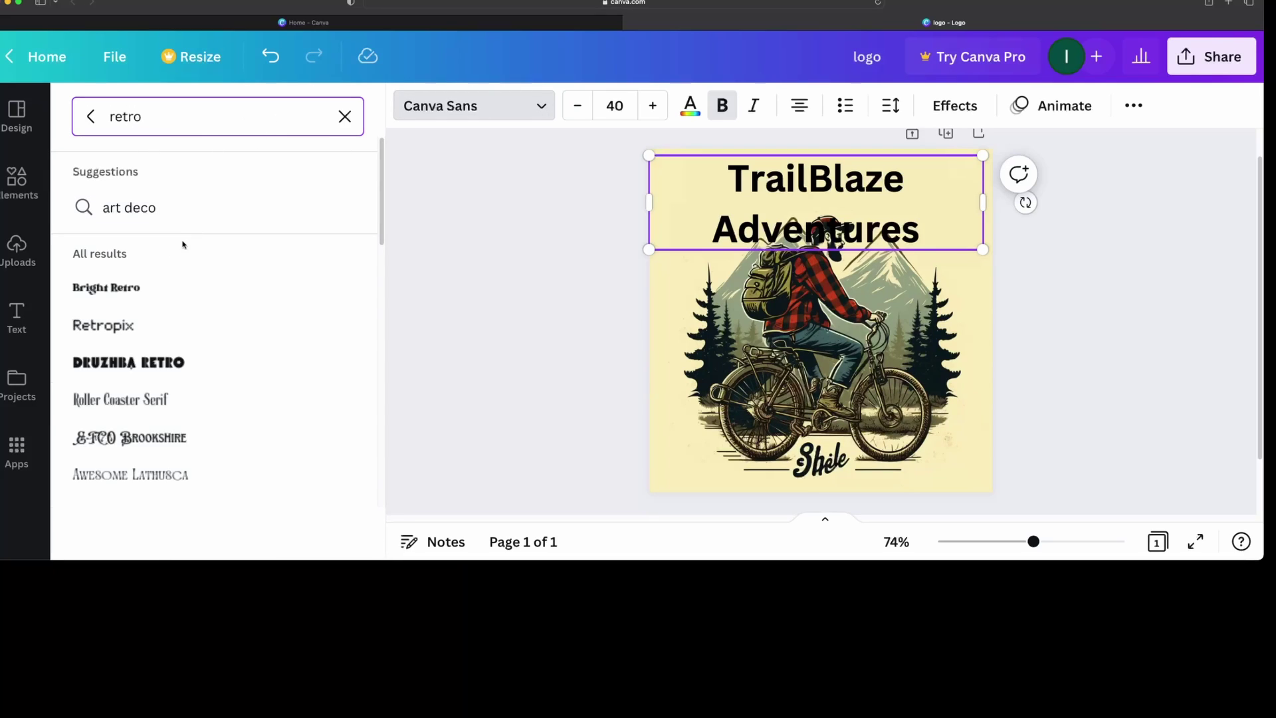
left_click(135, 289)
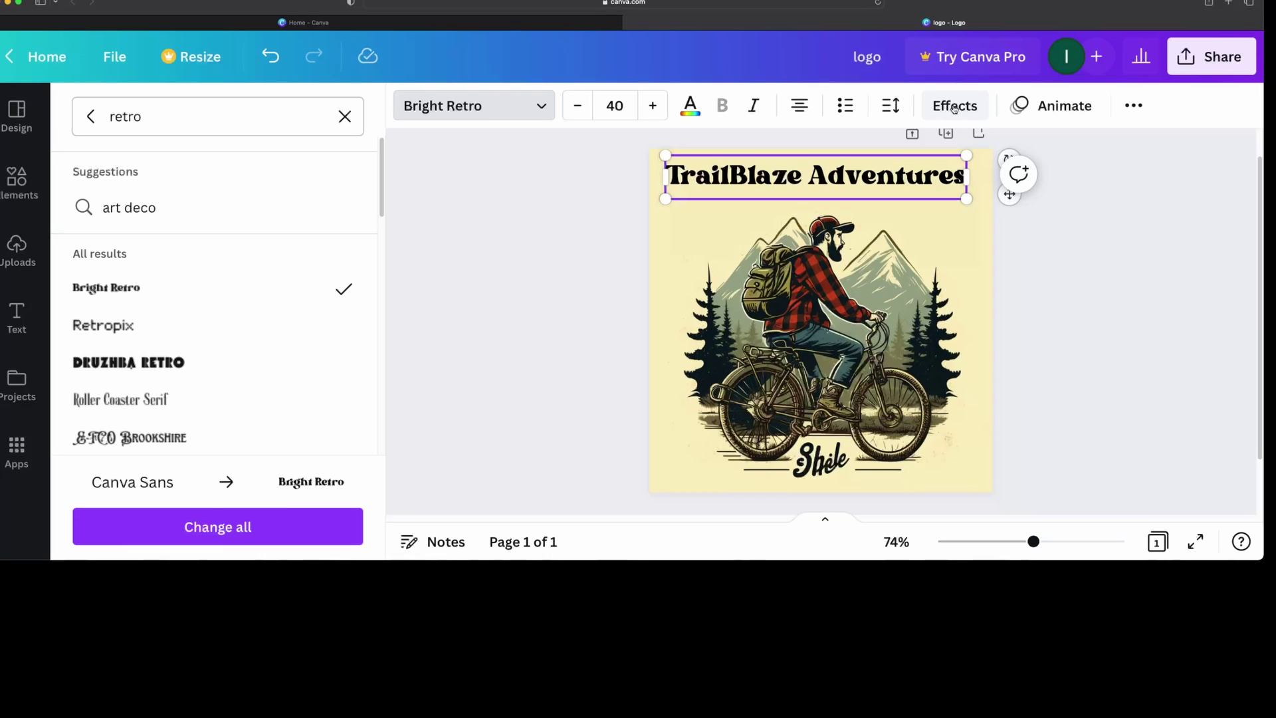
Step: Curve the heading with strength 61 and raise its font size to 44
left_click(954, 108)
scroll(308, 328, "down", 3)
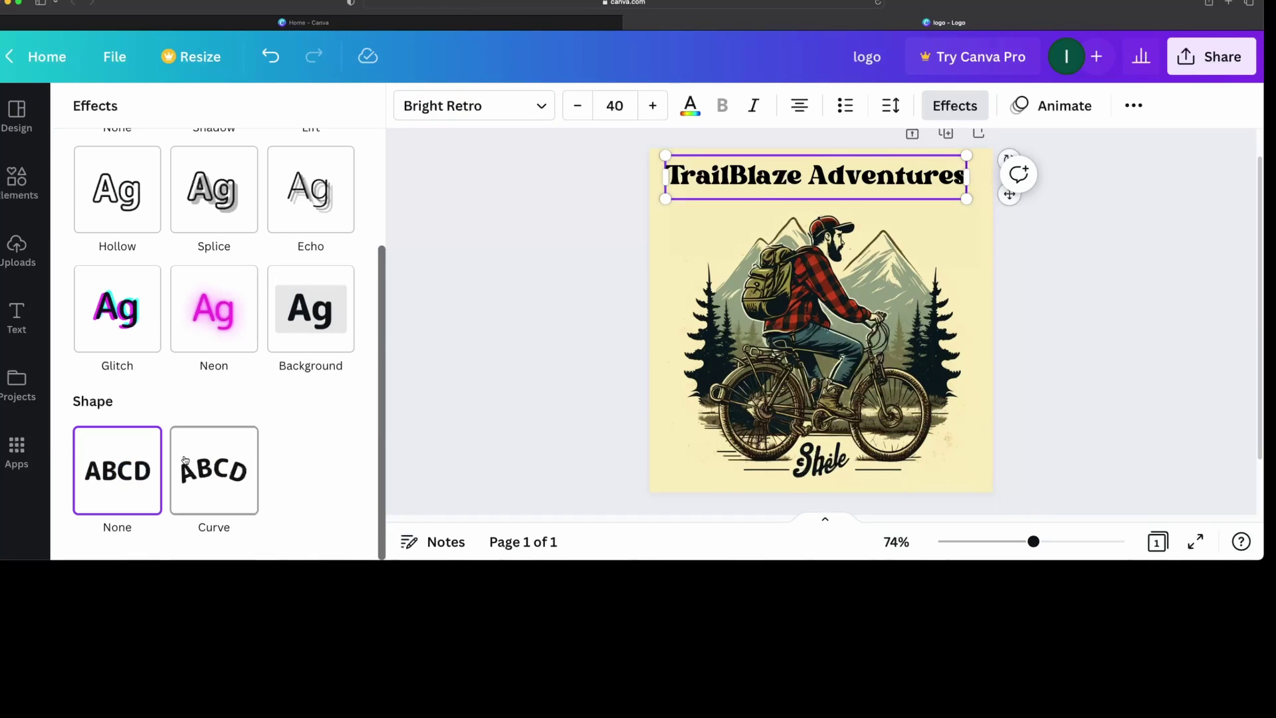
left_click(214, 470)
scroll(330, 419, "down", 2)
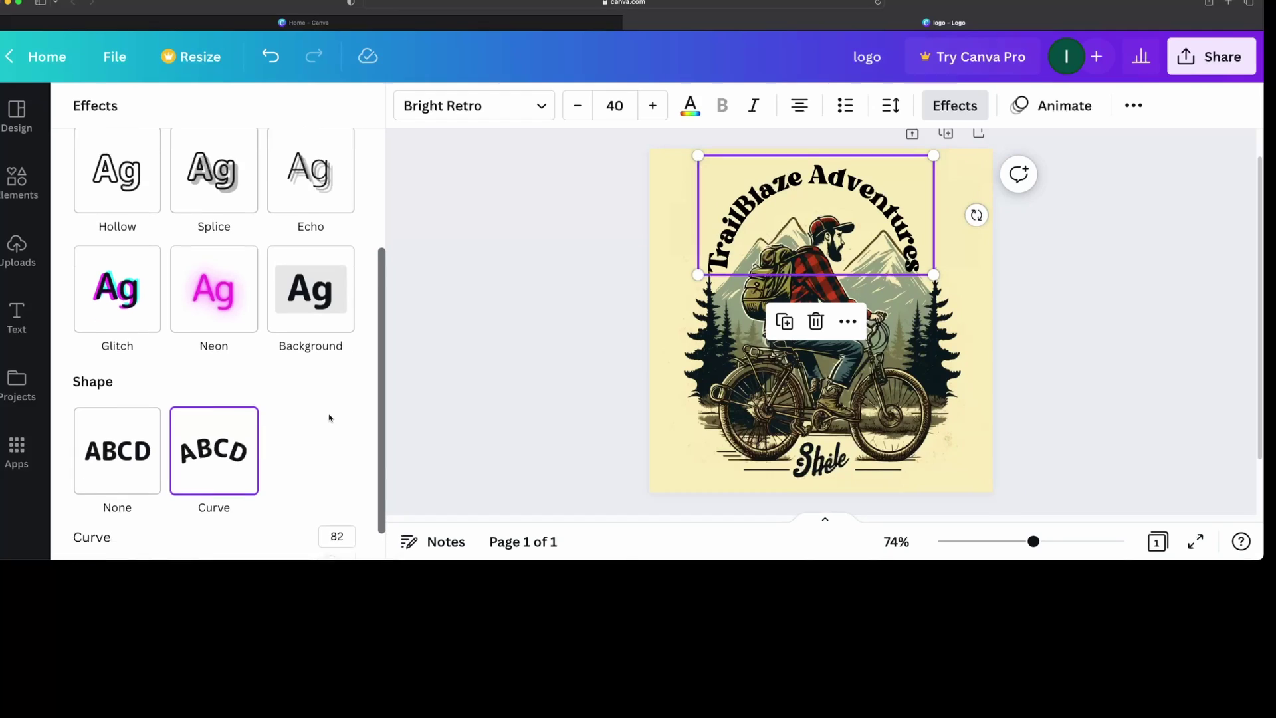
left_click_drag(335, 520, 302, 523)
left_click(653, 105)
left_click(652, 105)
left_click(653, 105)
left_click(653, 105)
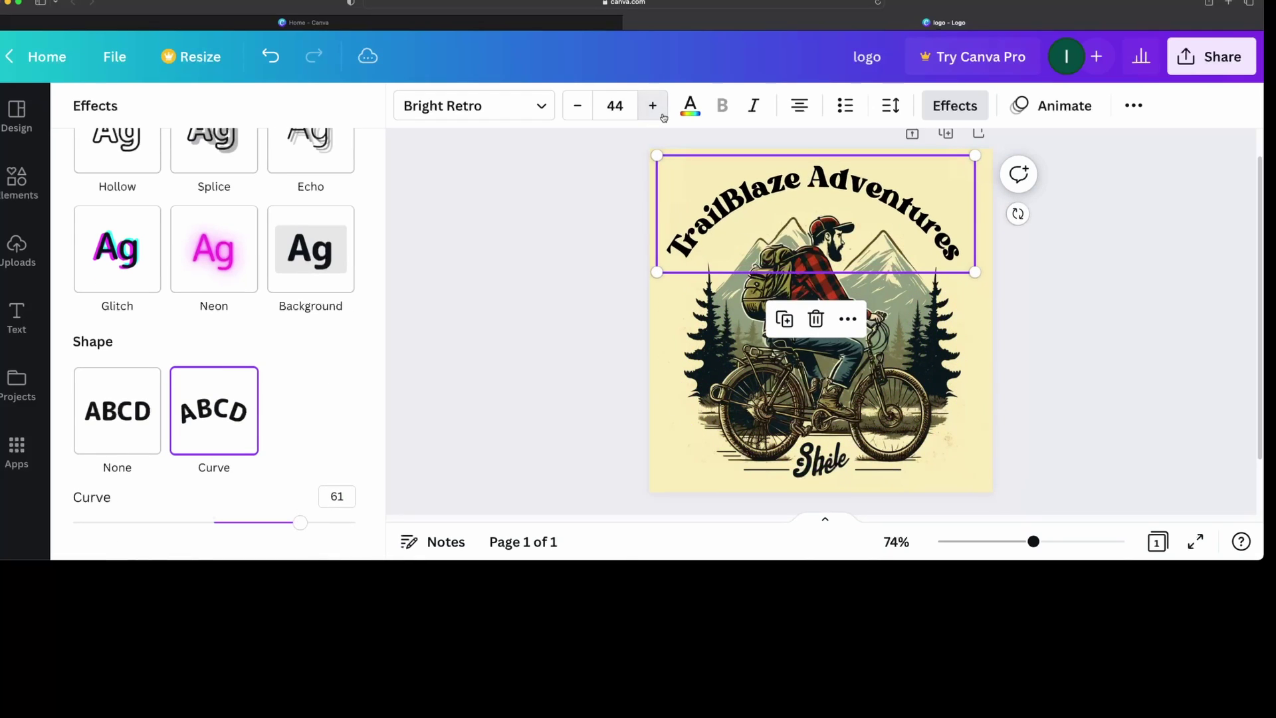
left_click(598, 197)
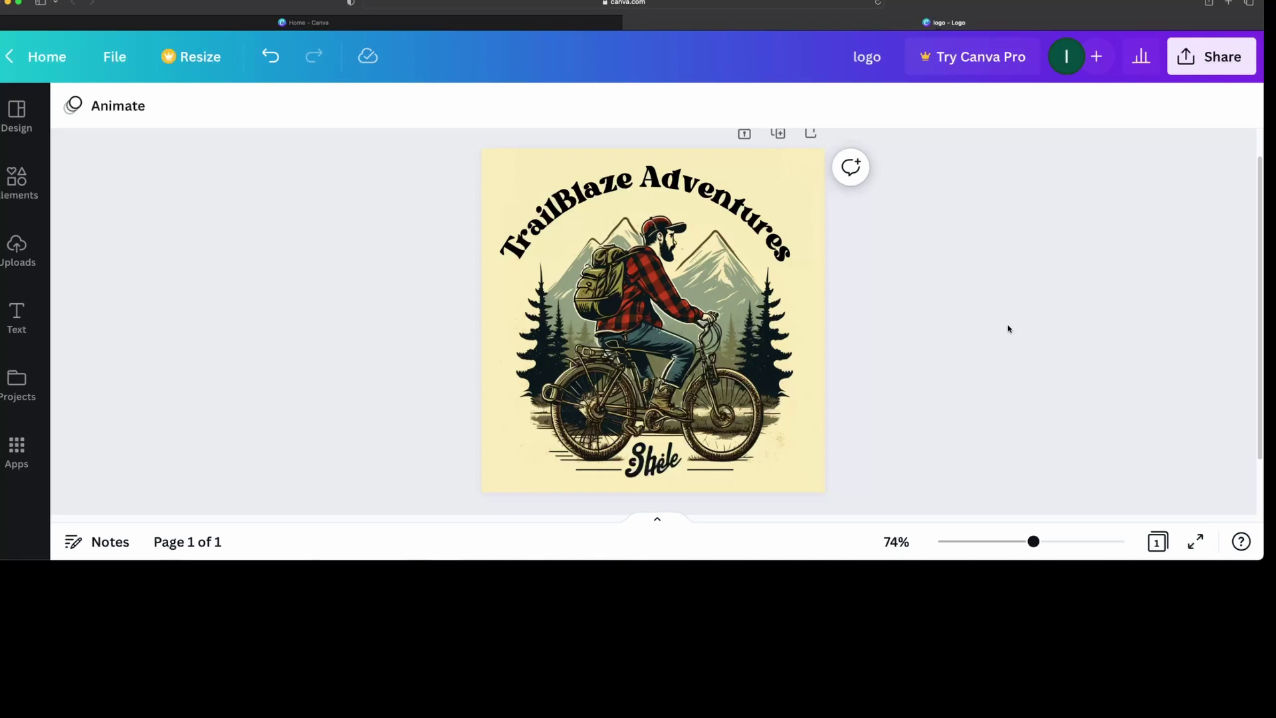